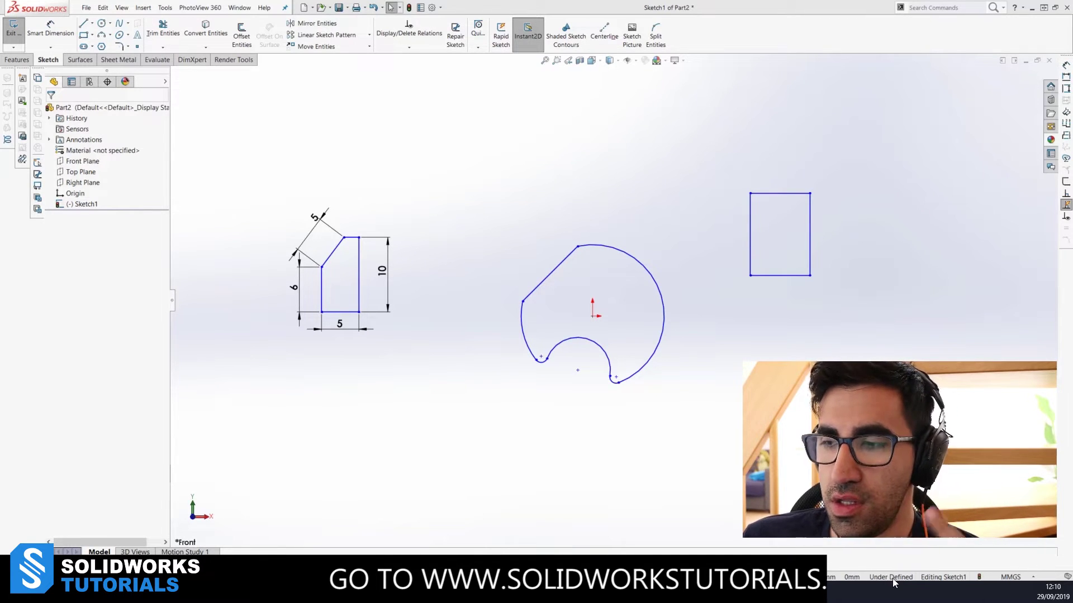
# Step: Dimension the rectangle's bottom edge at 8 mm, placing the dimension below it
pyautogui.click(794, 277)
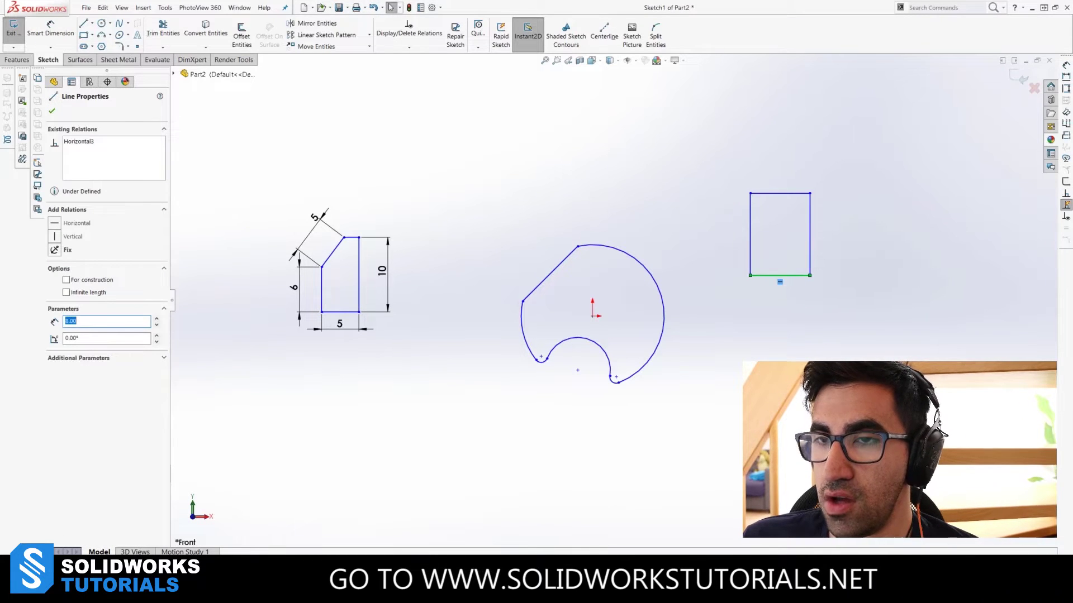
pyautogui.press('Escape')
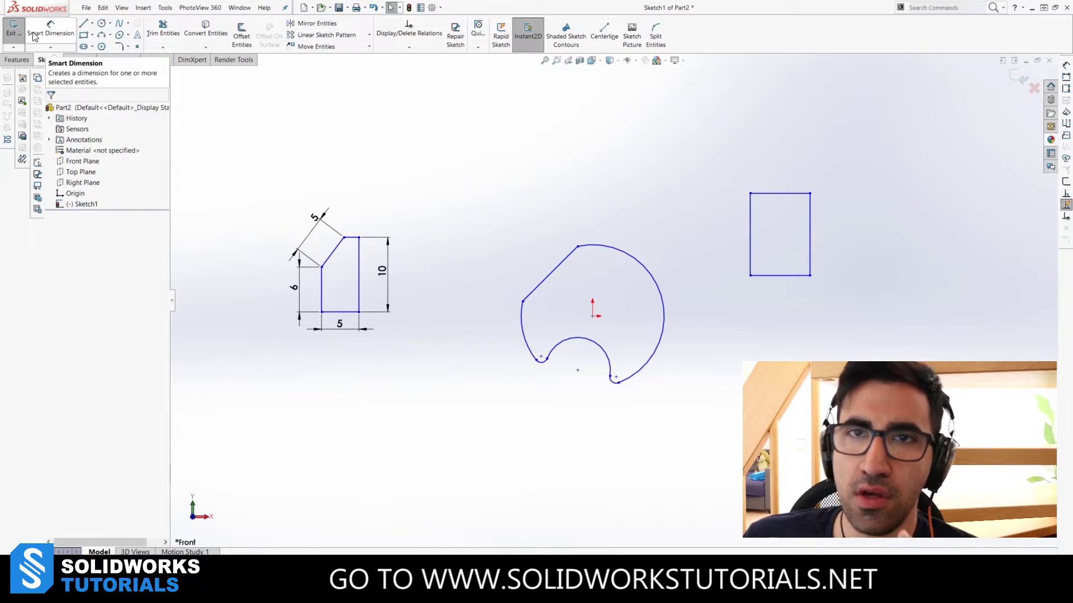
pyautogui.click(56, 39)
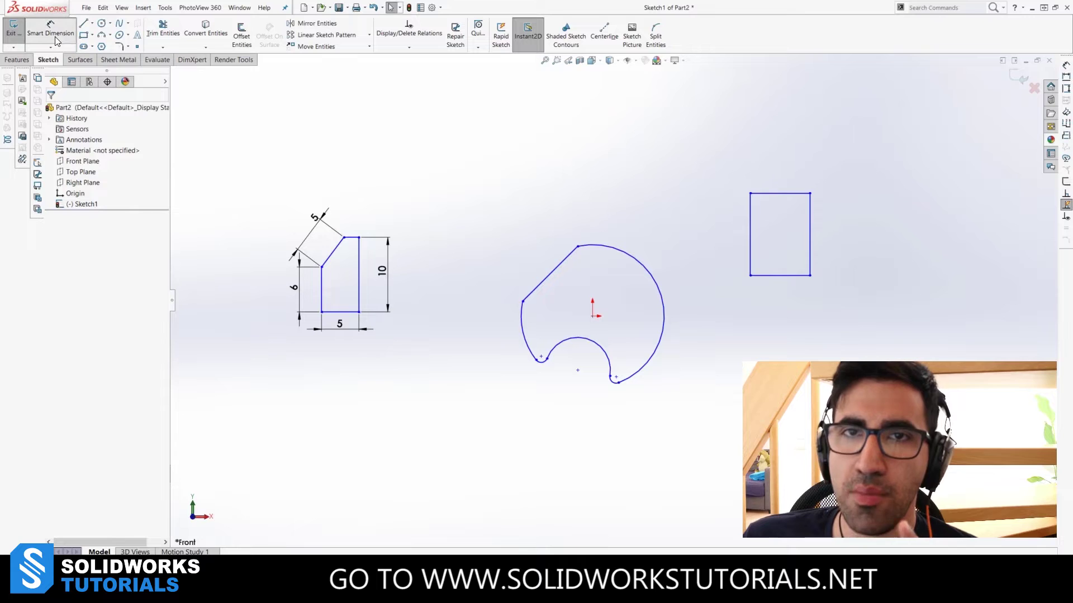
pyautogui.click(794, 276)
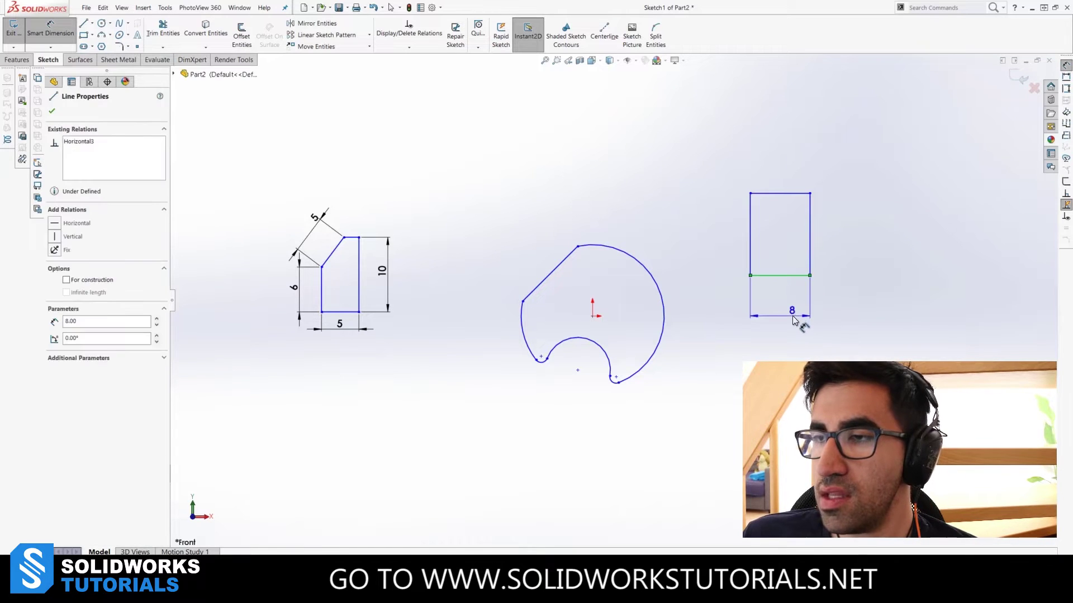
pyautogui.click(793, 316)
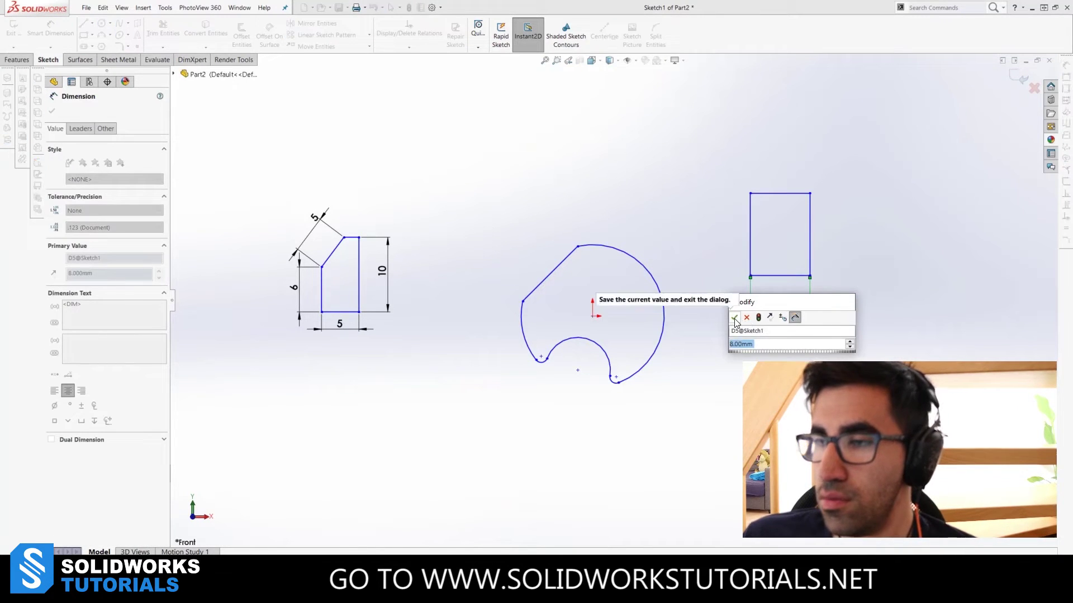
pyautogui.click(734, 320)
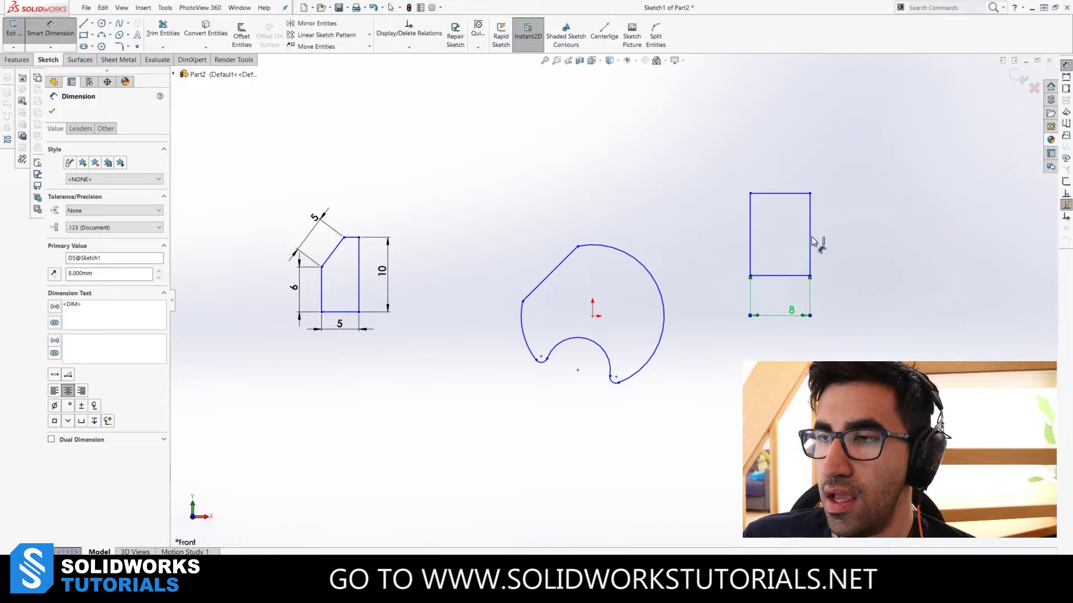
# Step: Dimension the rectangle's right edge at 11 mm, placing the dimension beside it
pyautogui.click(853, 243)
pyautogui.click(853, 243)
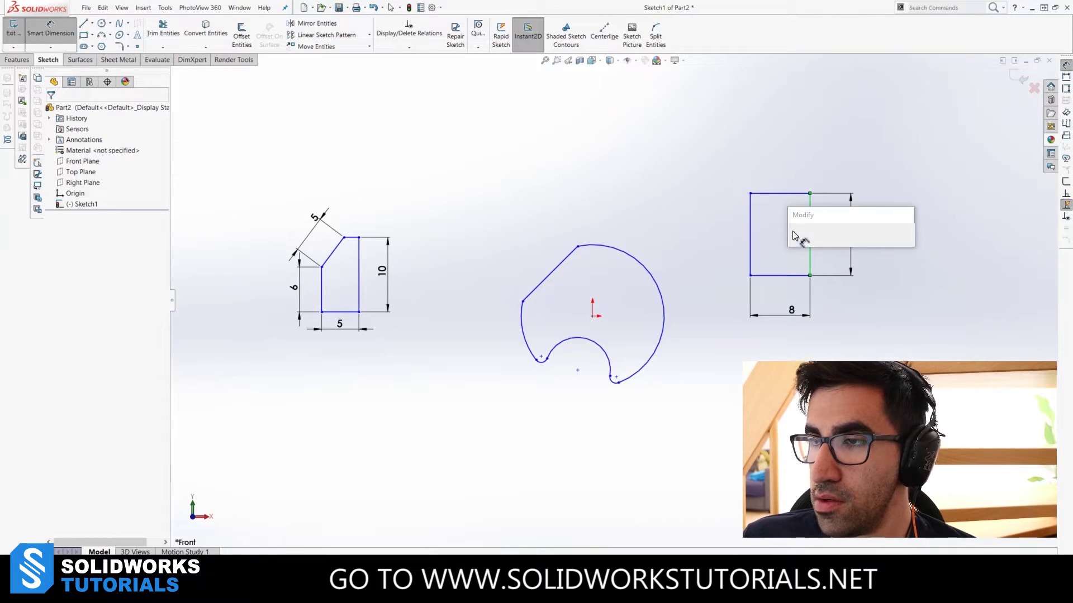
pyautogui.write('11')
pyautogui.press('Return')
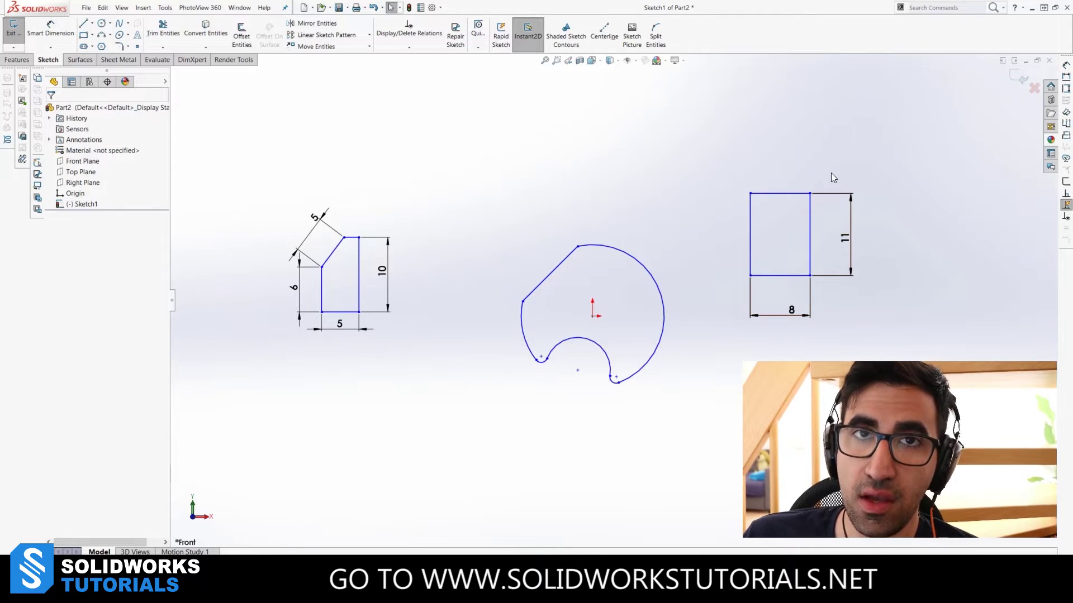
# Step: Move the dimensioned rectangle freely by its top edge, right edge and lower-right corner to test its freedom of position
pyautogui.moveTo(780, 194); pyautogui.dragTo(781, 141)
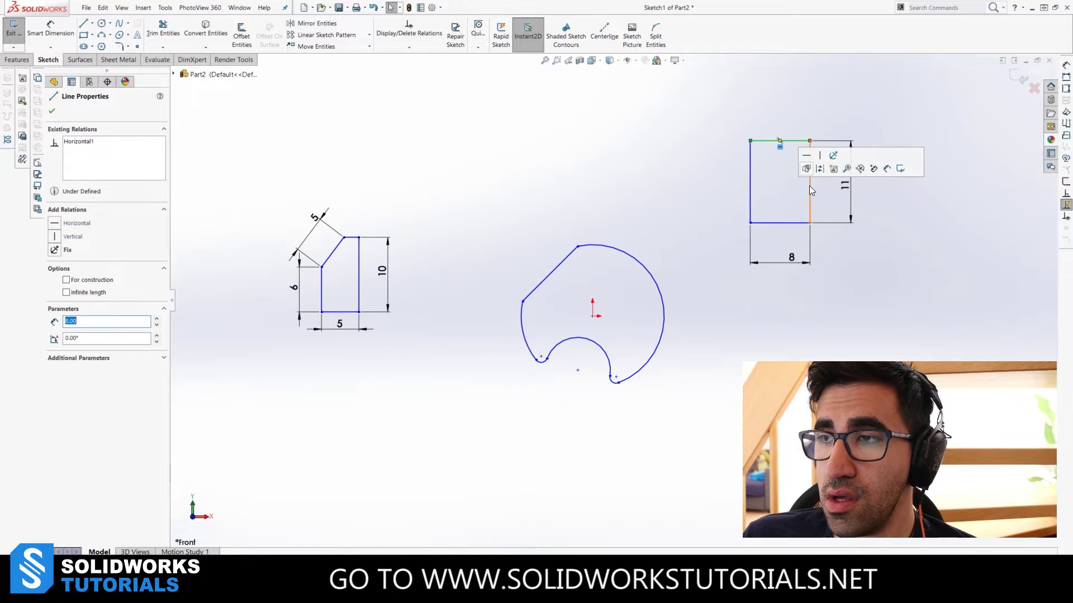
pyautogui.moveTo(809, 185); pyautogui.dragTo(841, 291)
pyautogui.click(817, 258)
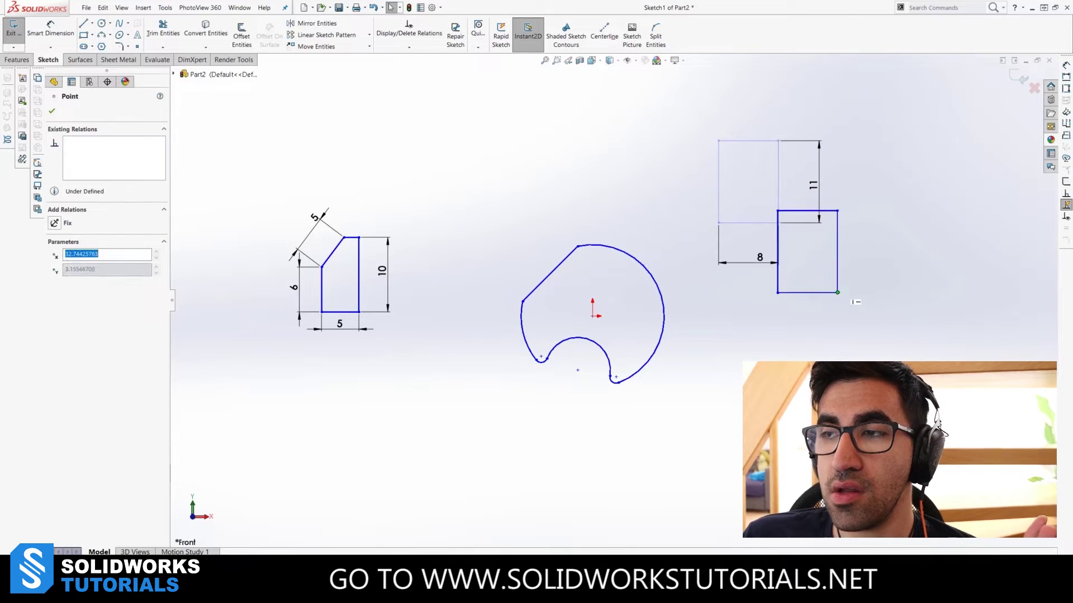
pyautogui.click(897, 277)
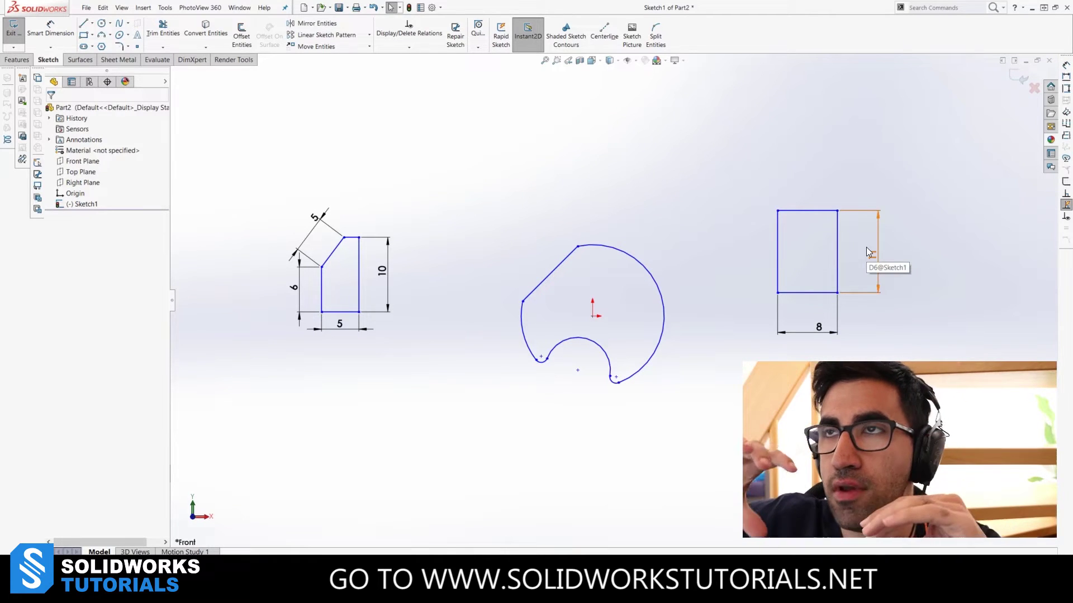
# Step: Dimension the horizontal distance from the origin to the rectangle's lower-left corner at 25 mm, placing it above the sketch
pyautogui.moveTo(866, 251); pyautogui.dragTo(850, 212, button='right')
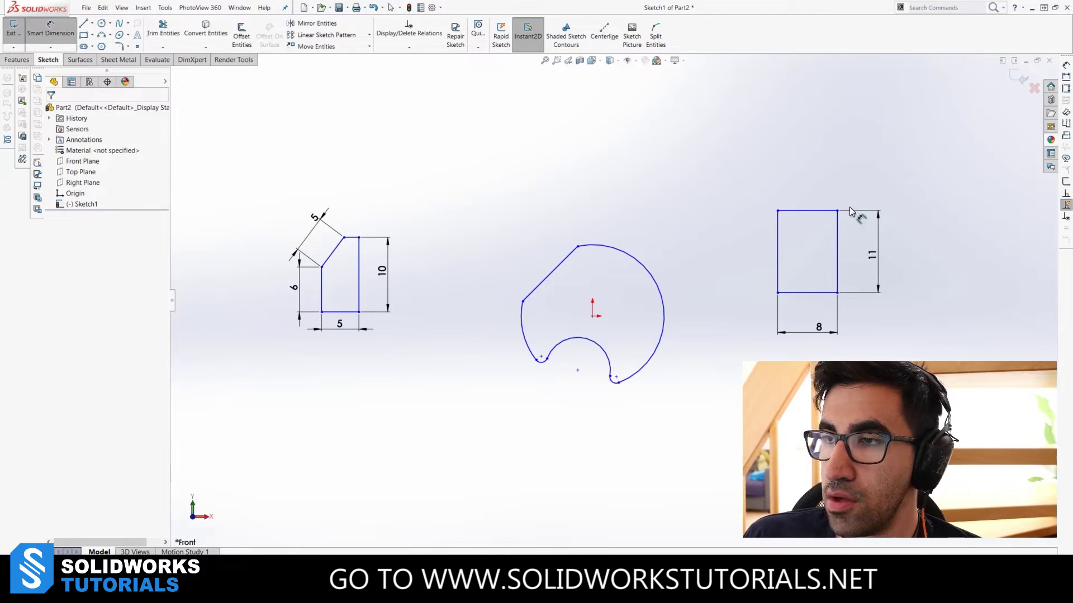
pyautogui.click(778, 294)
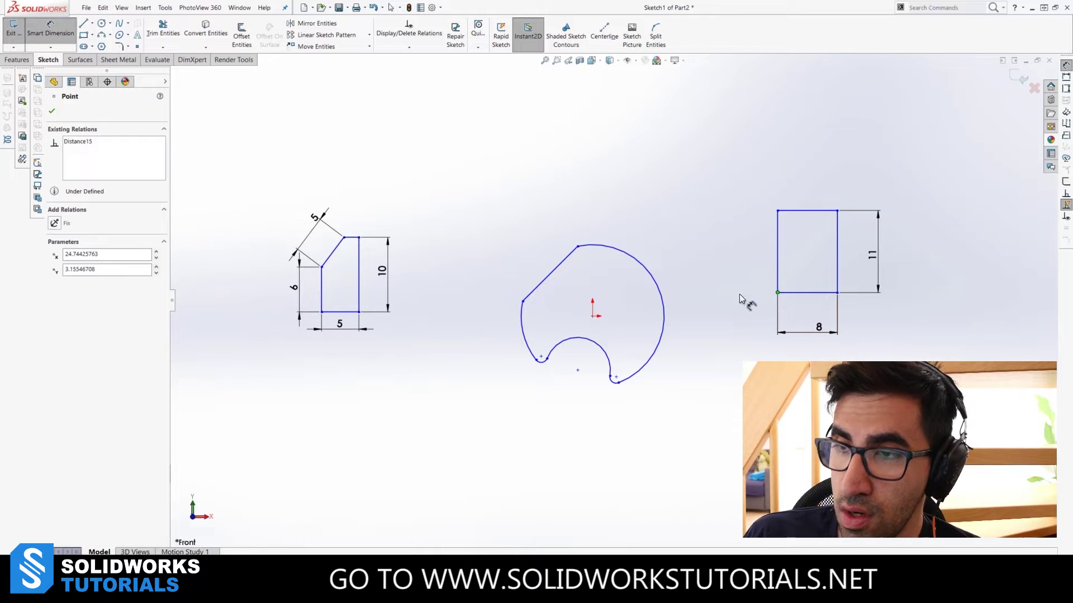
pyautogui.click(593, 317)
pyautogui.click(670, 122)
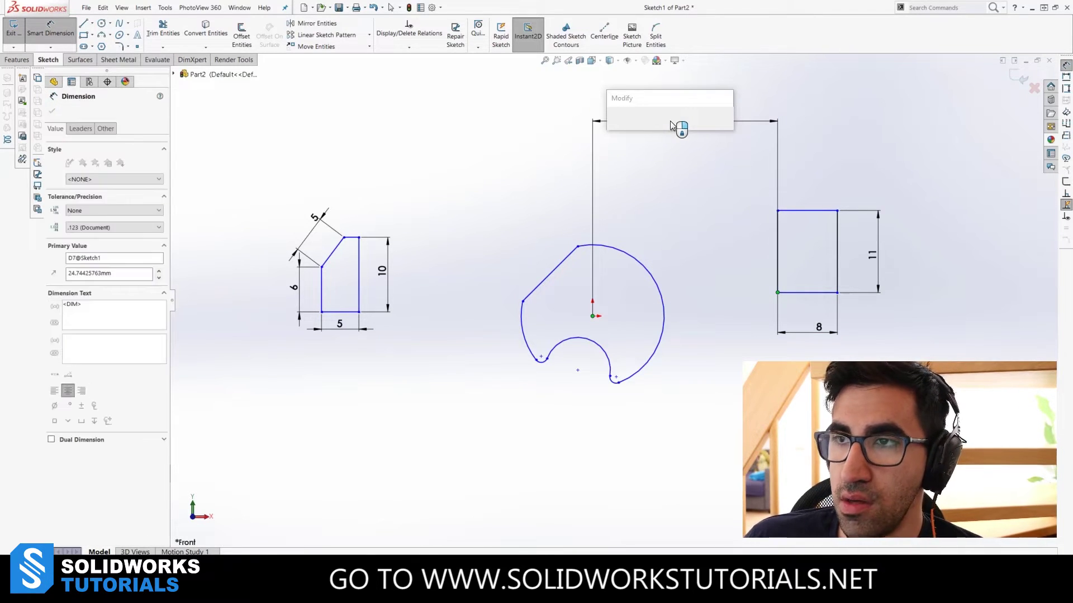
pyautogui.write('25')
pyautogui.press('Return')
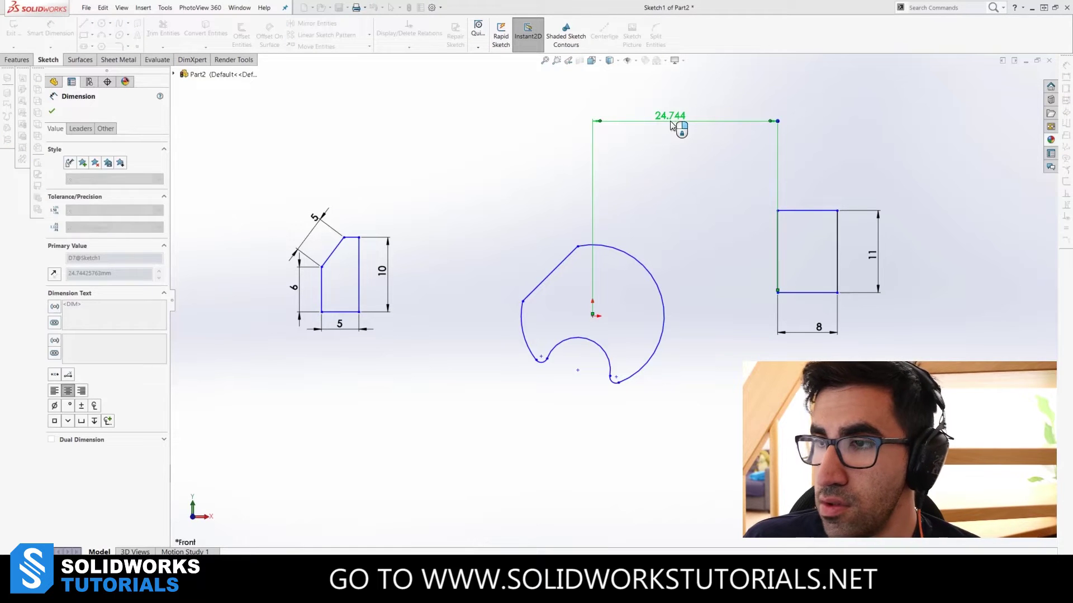
pyautogui.press('Escape')
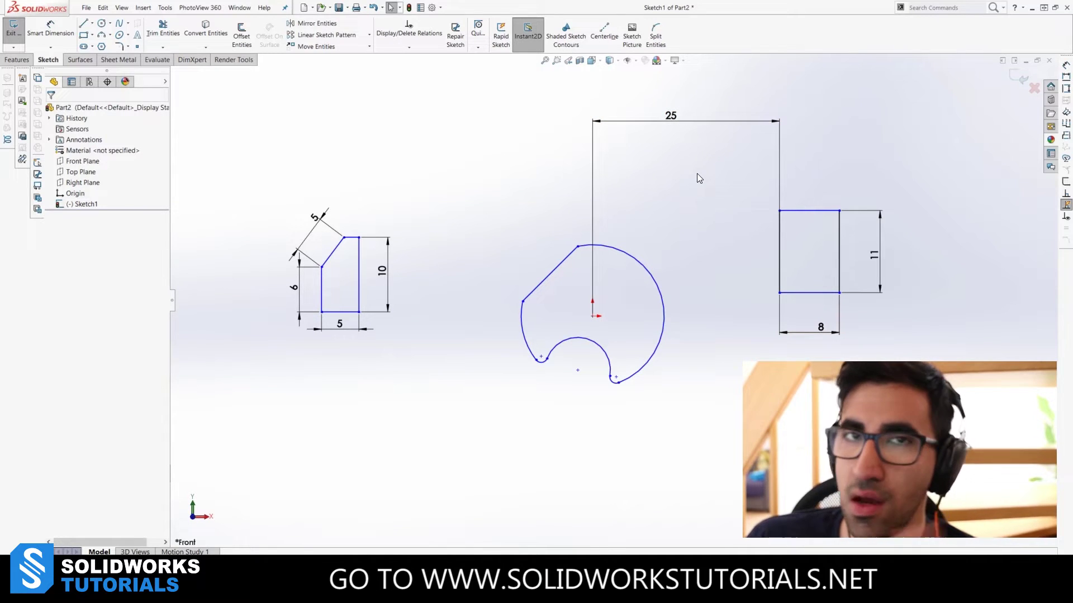
# Step: Move the rectangle up and down by its top edge and test whether its side edge can still shift
pyautogui.moveTo(823, 211); pyautogui.dragTo(824, 369)
pyautogui.moveTo(823, 72)
pyautogui.mouseDown()
pyautogui.moveTo(820, 335)
pyautogui.moveTo(806, 145)
pyautogui.moveTo(817, 199)
pyautogui.moveTo(820, 84)
pyautogui.mouseUp()
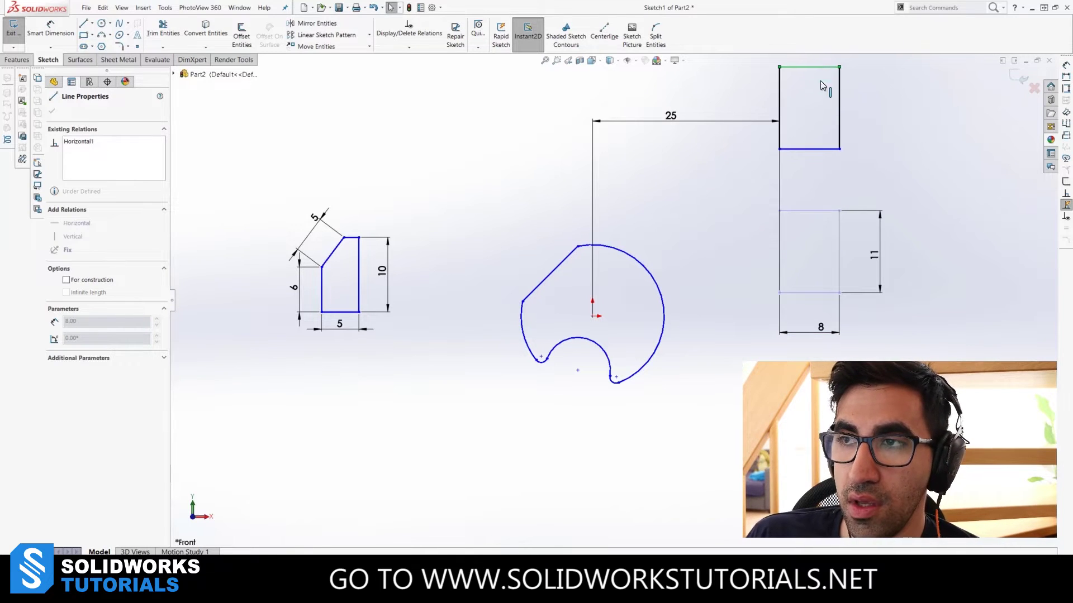
pyautogui.moveTo(810, 203); pyautogui.dragTo(810, 205)
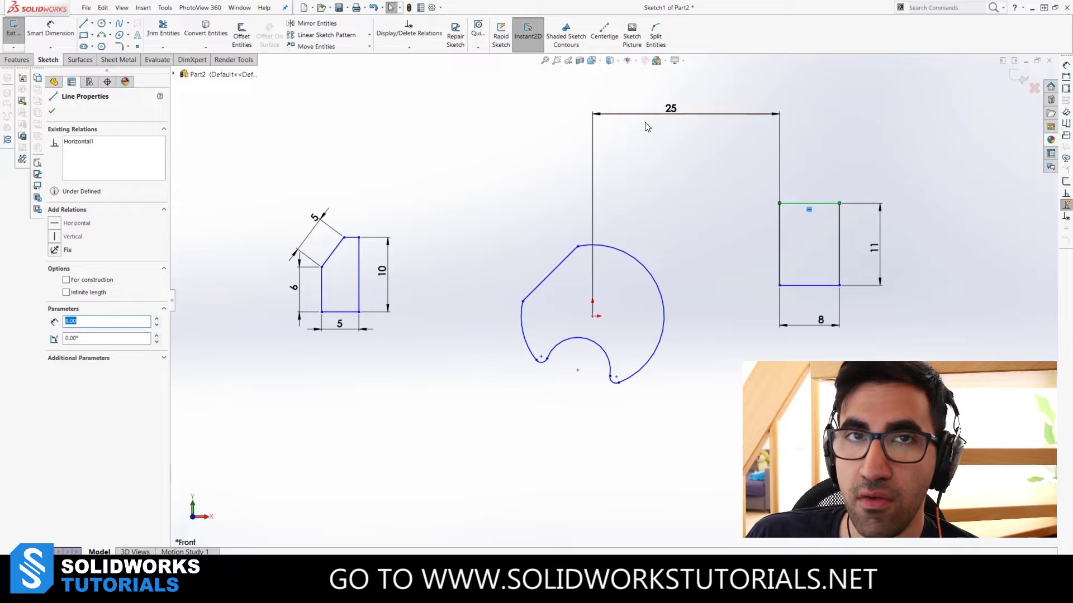
pyautogui.click(889, 294)
pyautogui.click(851, 249)
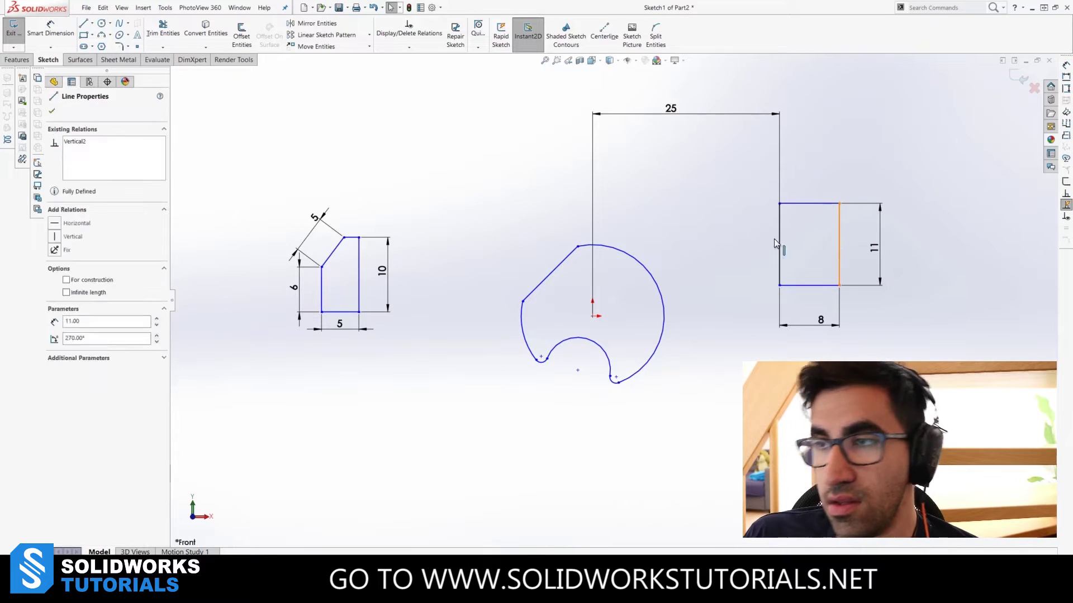
# Step: Dimension the vertical distance from the origin to the rectangle's top edge at 15 mm, placing it beyond the height dimension
pyautogui.press('d')
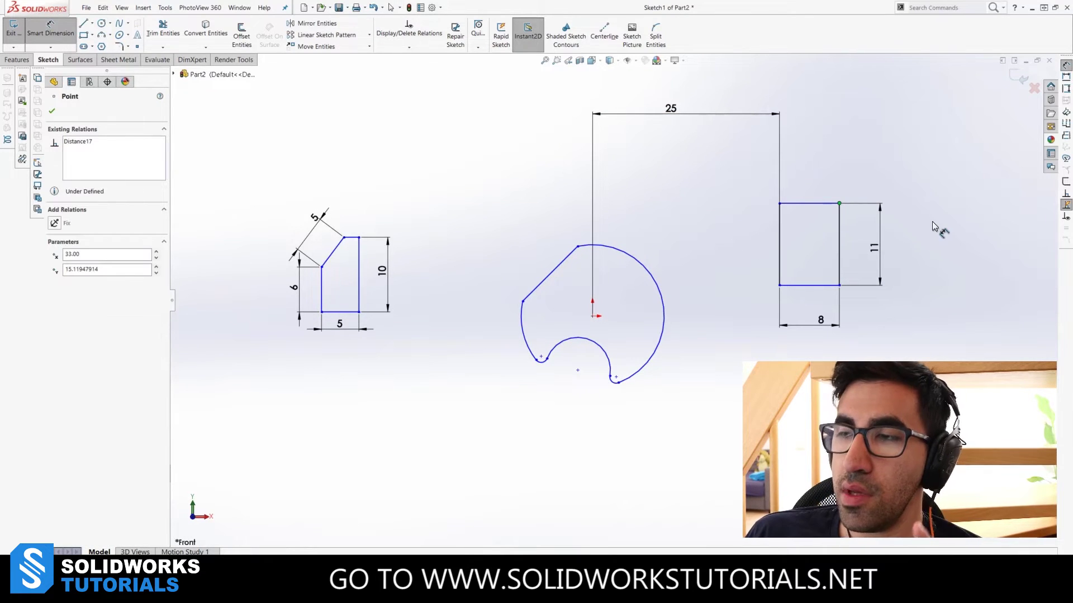
pyautogui.click(592, 317)
pyautogui.click(816, 203)
pyautogui.click(974, 271)
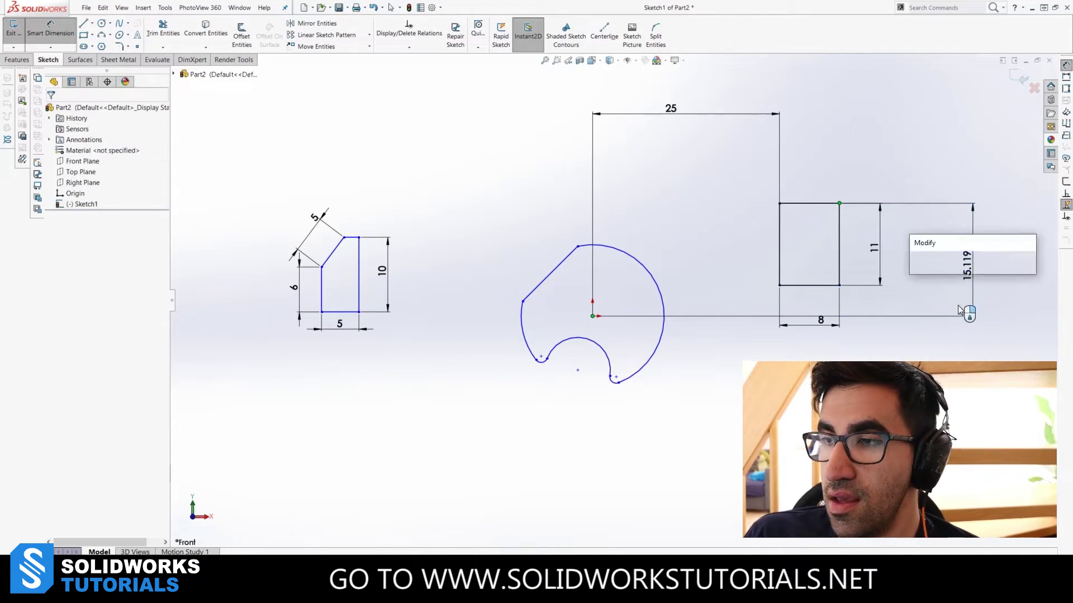
pyautogui.write('15')
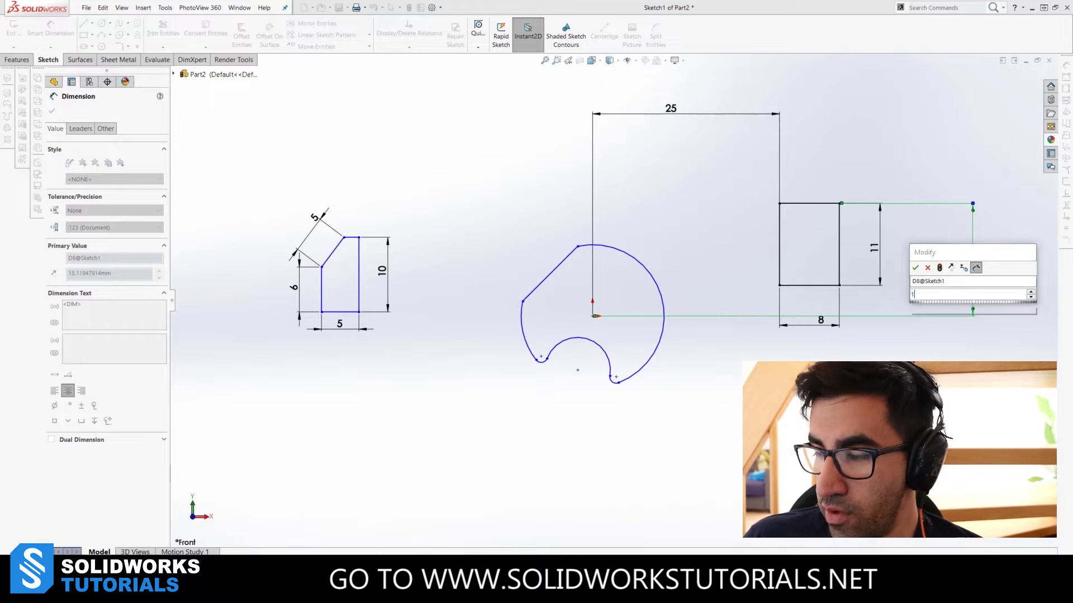
pyautogui.press('Return')
pyautogui.press('Escape')
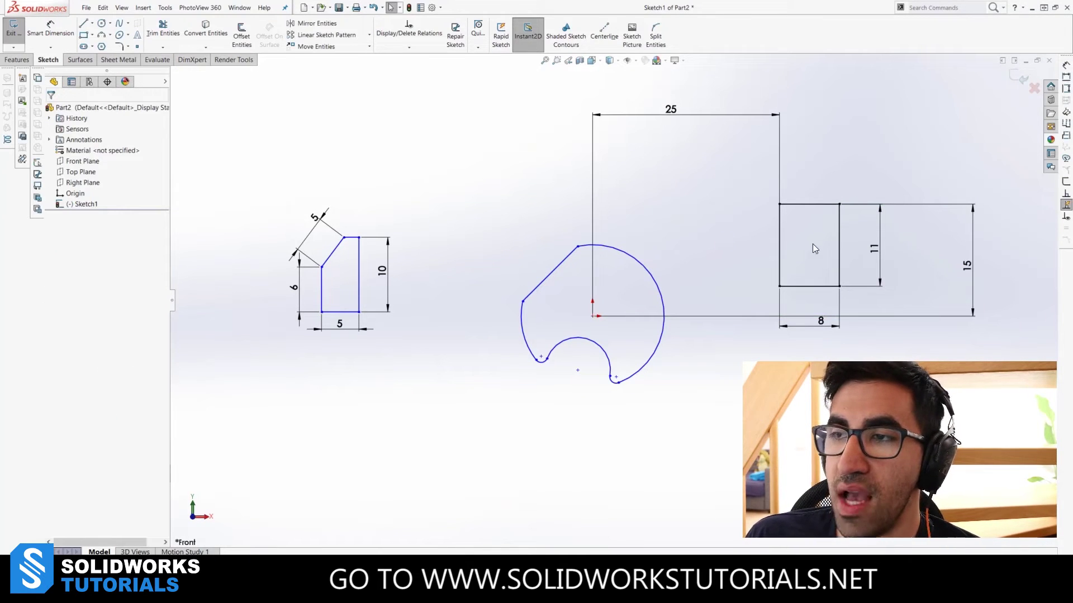
# Step: Try to move the rectangle by its top and right edges to check its constraints
pyautogui.click(810, 205)
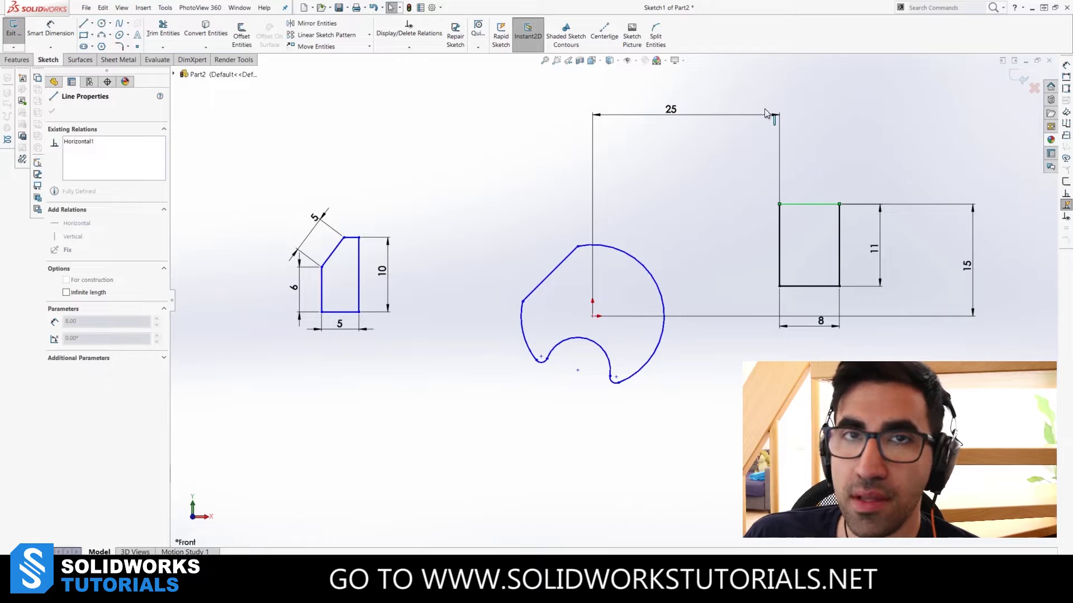
pyautogui.click(839, 246)
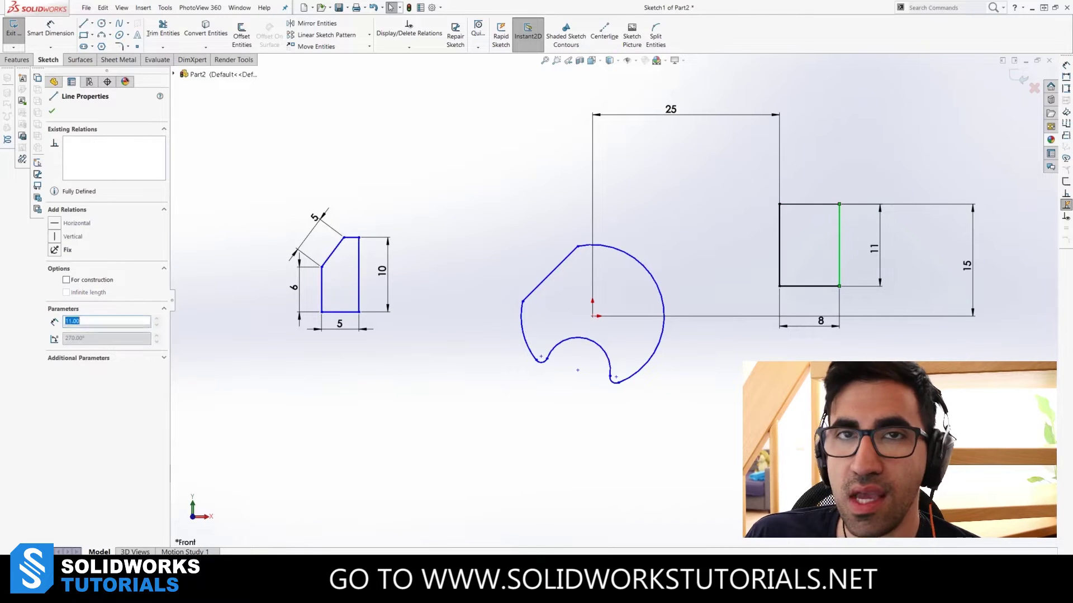
pyautogui.press('Escape')
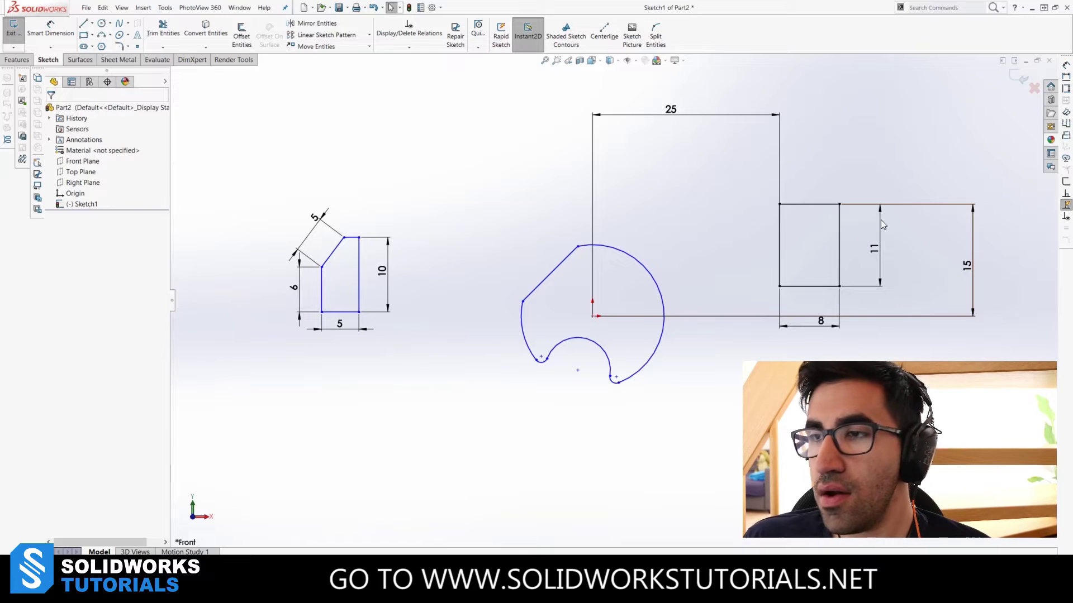
# Step: Delete the rectangle's width and height dimensions and both of its distance dimensions from the origin
pyautogui.moveTo(1007, 166); pyautogui.dragTo(880, 391)
pyautogui.press('Delete')
pyautogui.moveTo(895, 303); pyautogui.dragTo(763, 355)
pyautogui.press('Delete')
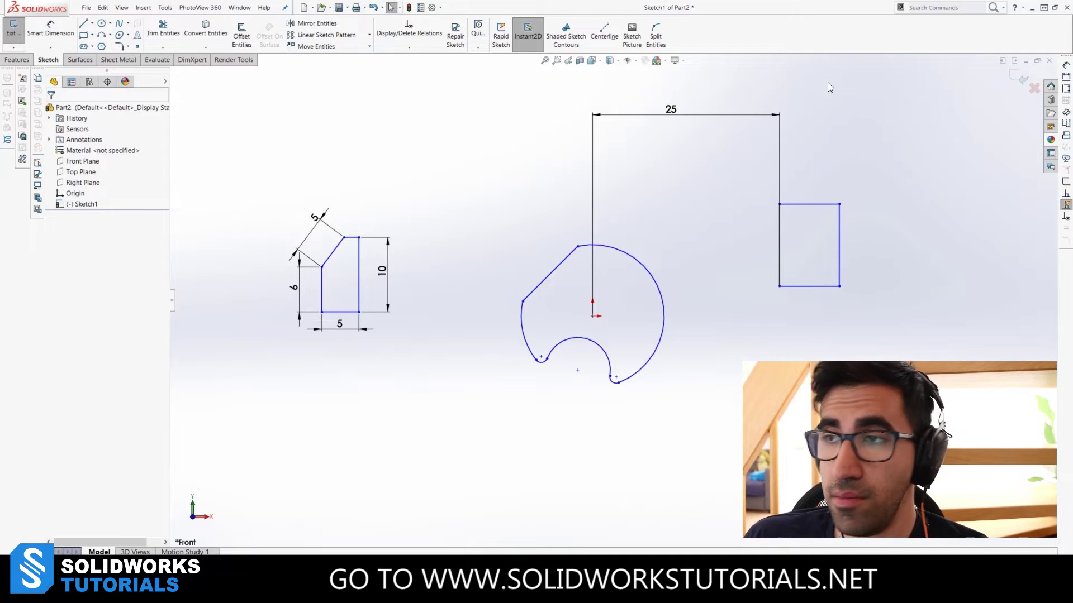
pyautogui.moveTo(834, 72); pyautogui.dragTo(535, 157)
pyautogui.press('Delete')
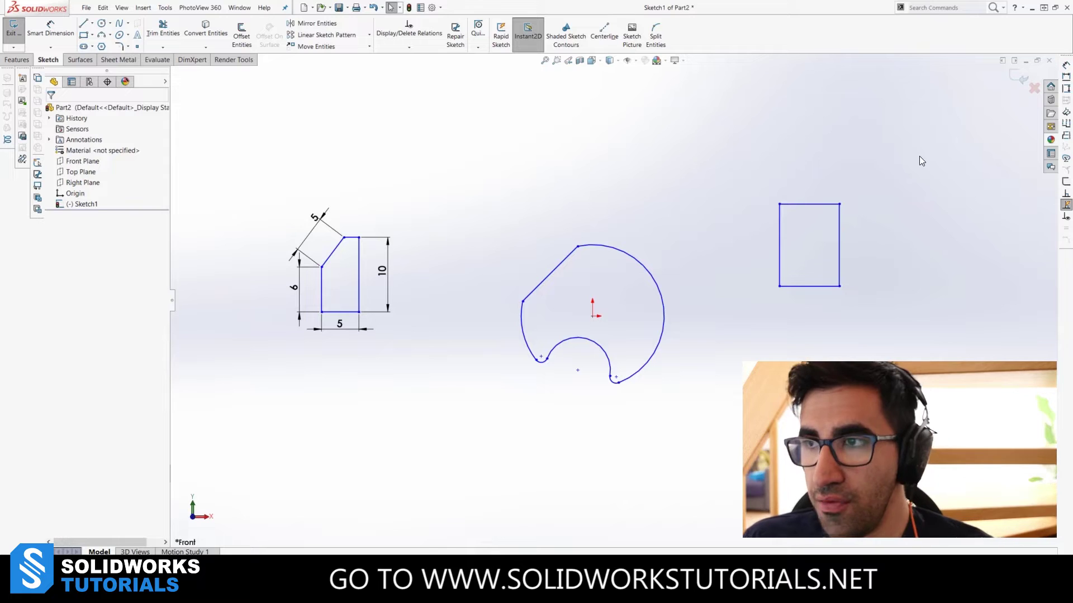
# Step: Apply a Fix relation to all four lines of the rectangle and check the relations on its bottom line
pyautogui.moveTo(921, 153); pyautogui.dragTo(756, 351)
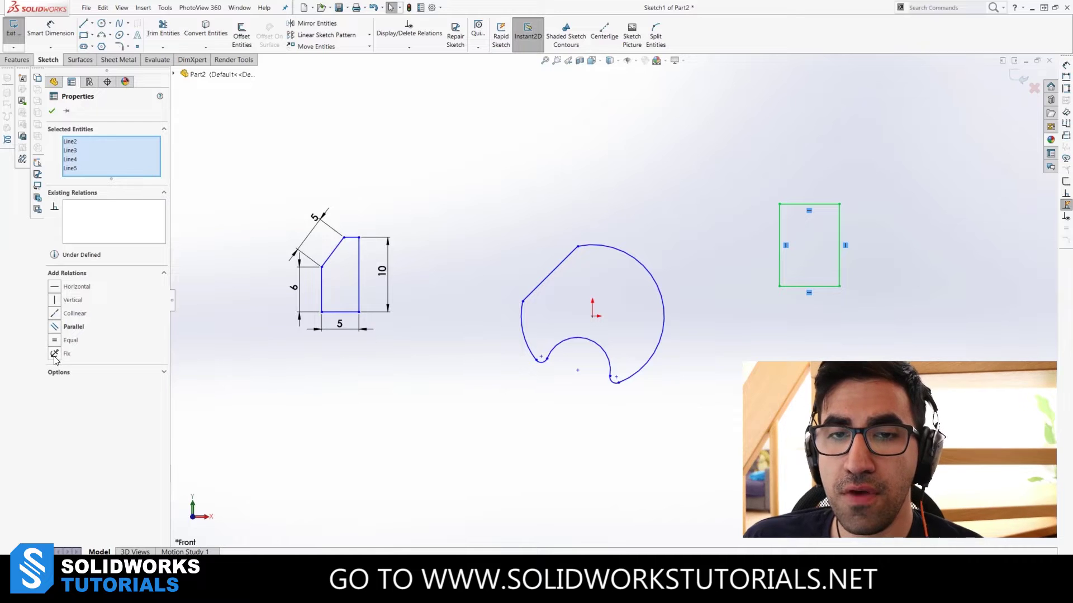
pyautogui.press('Escape')
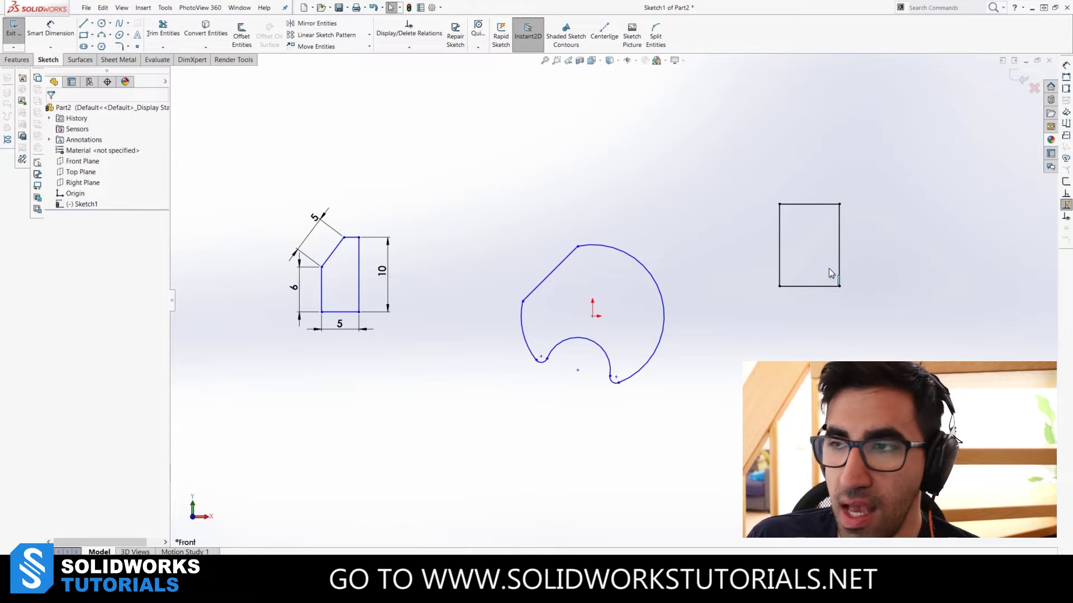
pyautogui.click(809, 287)
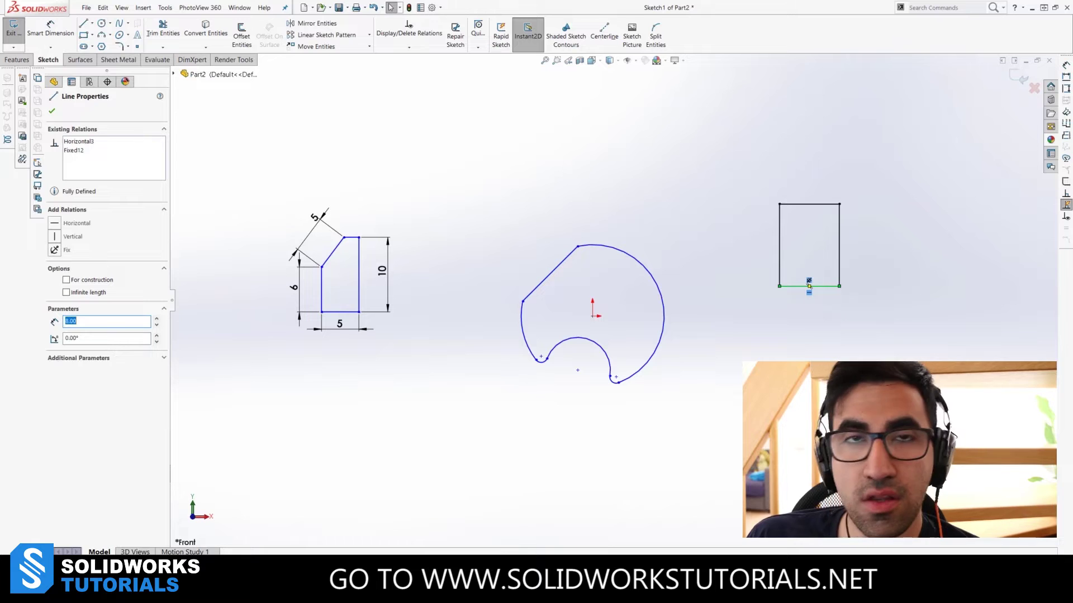
pyautogui.click(867, 184)
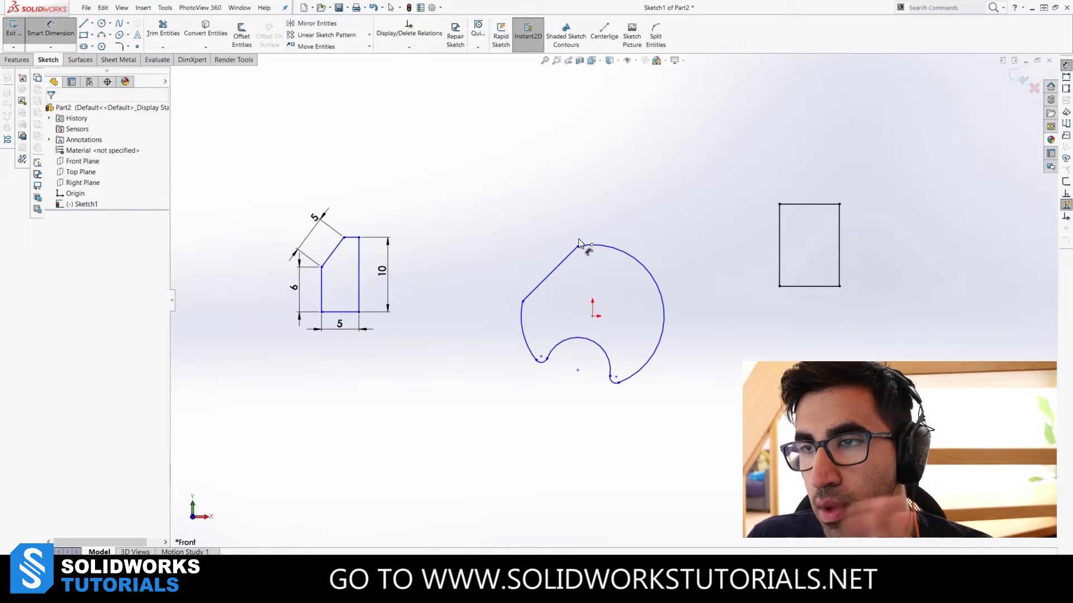
# Step: Dimension the radius of the large outer arc centred on the origin at its drawn size, placing it outside the profile
pyautogui.press('d')
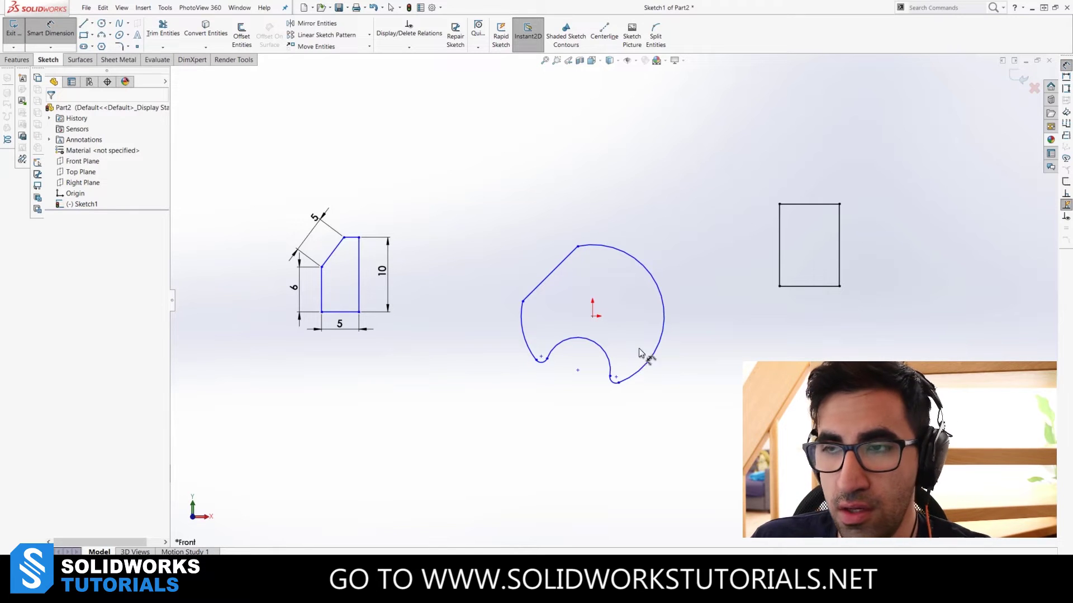
pyautogui.click(635, 258)
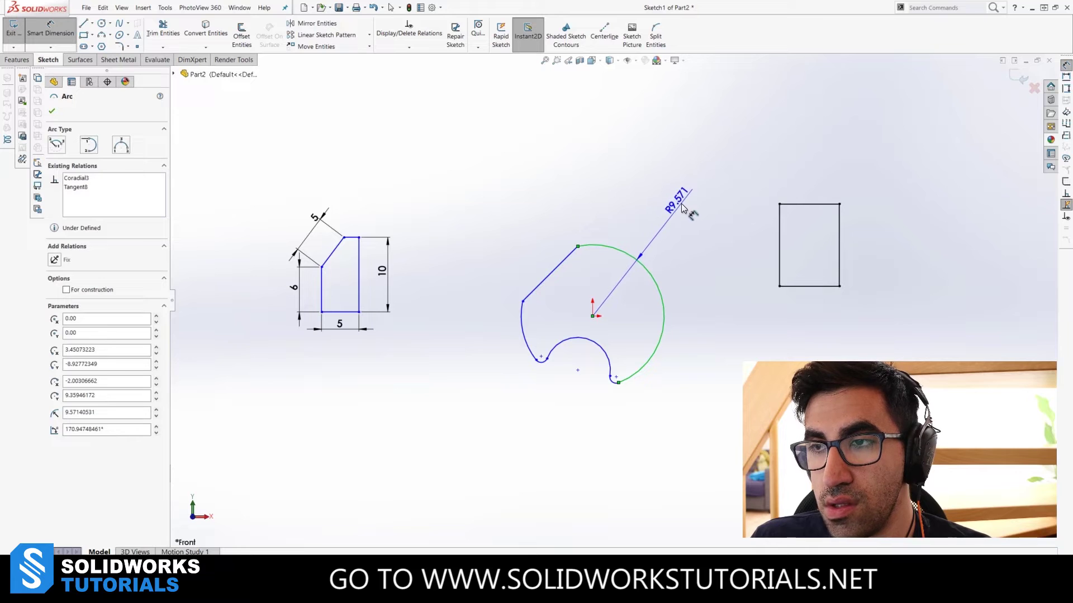
pyautogui.click(673, 208)
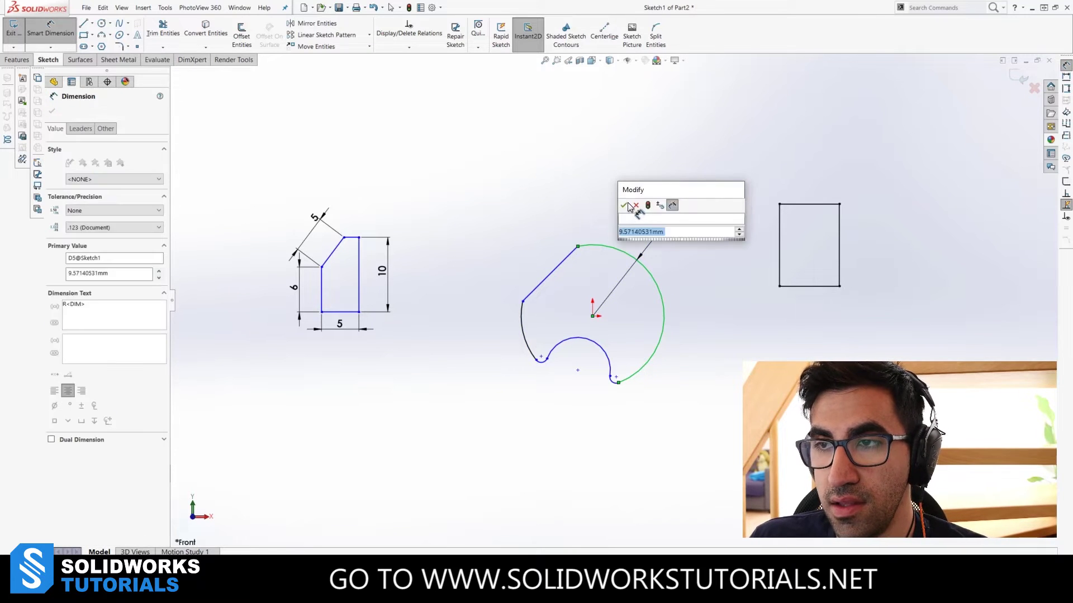
pyautogui.click(628, 205)
pyautogui.click(719, 290)
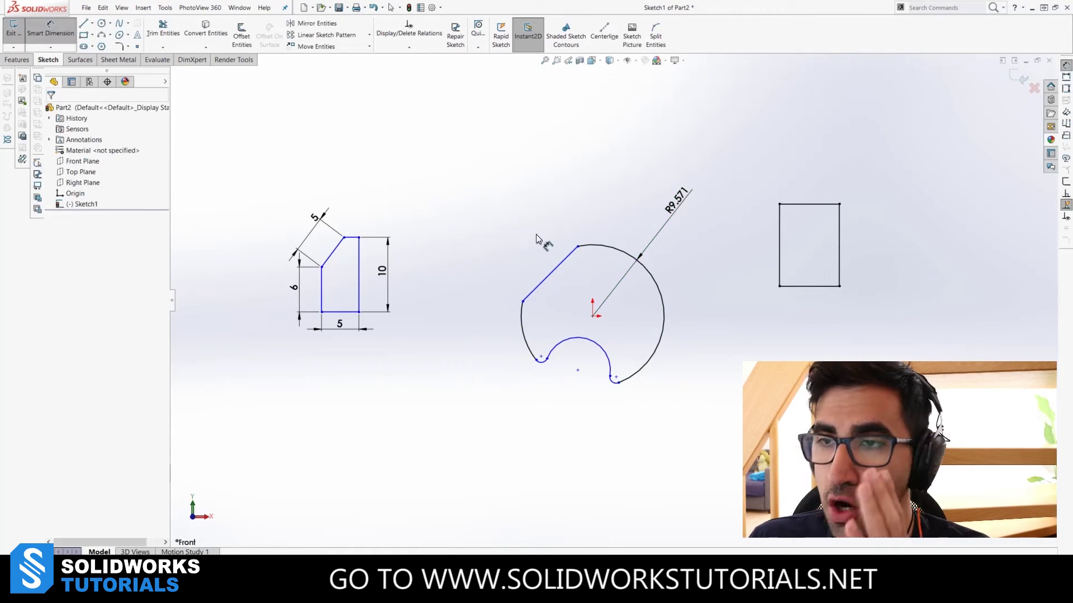
# Step: Dimension the true length of the arc profile's sloped line at its drawn size, placing it parallel to the line outside the profile
pyautogui.click(564, 260)
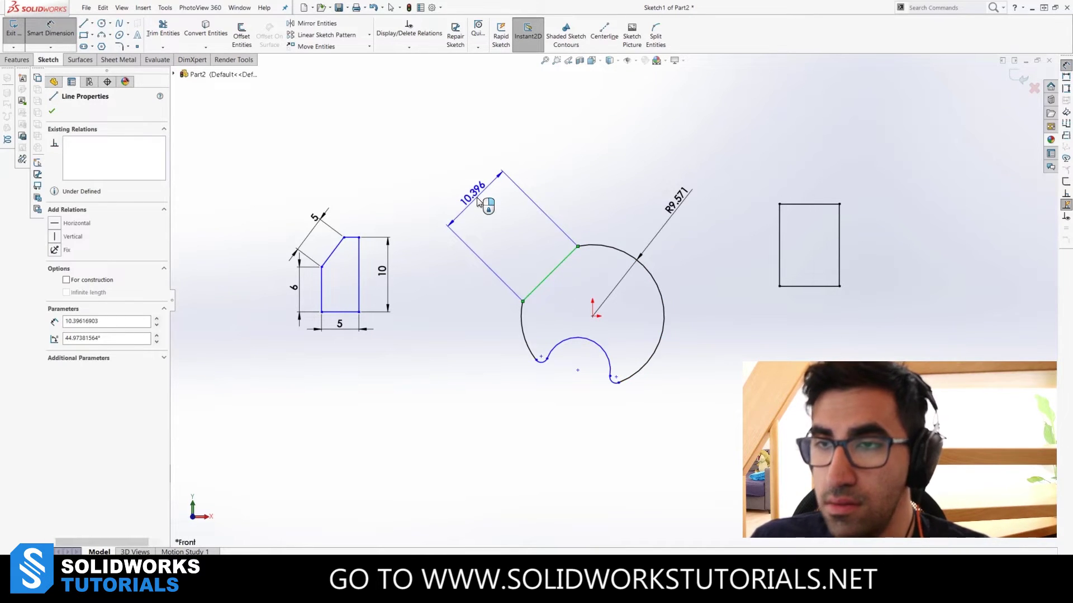
pyautogui.click(478, 202)
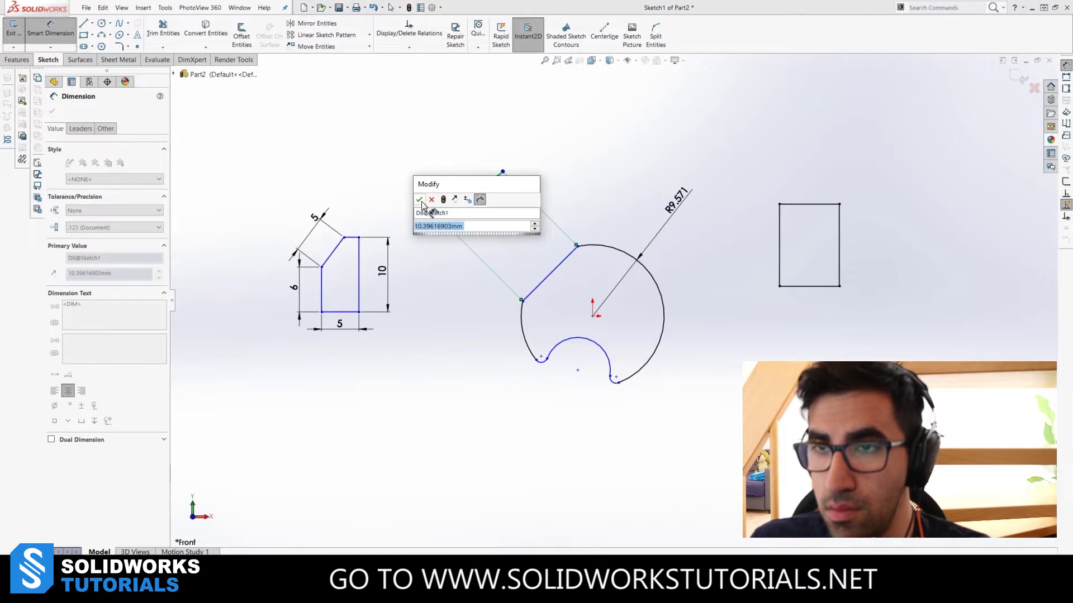
pyautogui.press('Return')
pyautogui.click(551, 304)
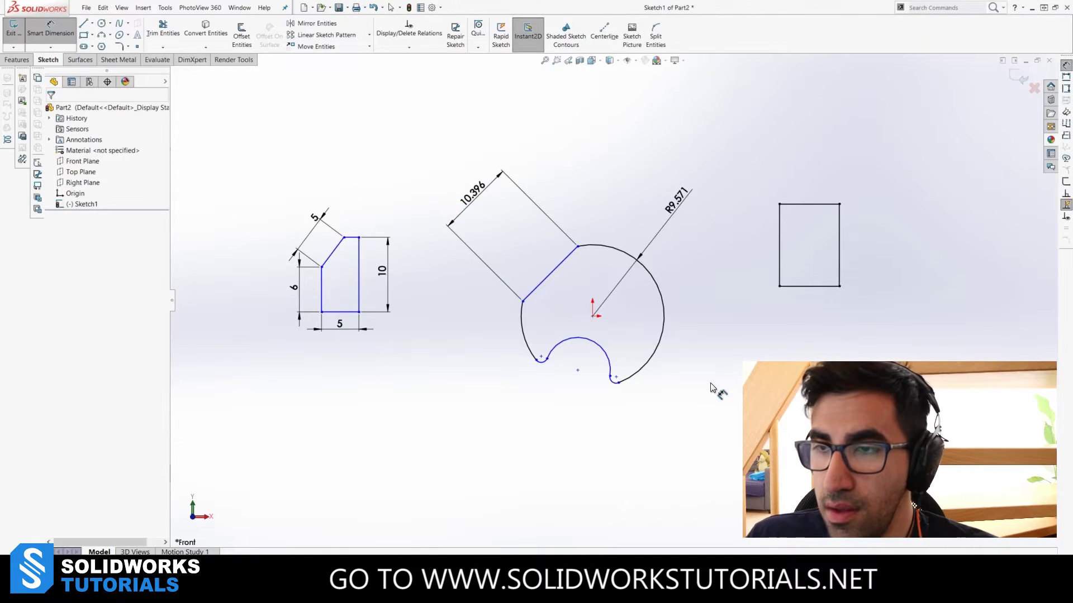
# Step: Dimension the horizontal distance between the sloped line's upper endpoint and the origin as drawn, placing it above the arc profile
pyautogui.click(578, 247)
pyautogui.click(592, 316)
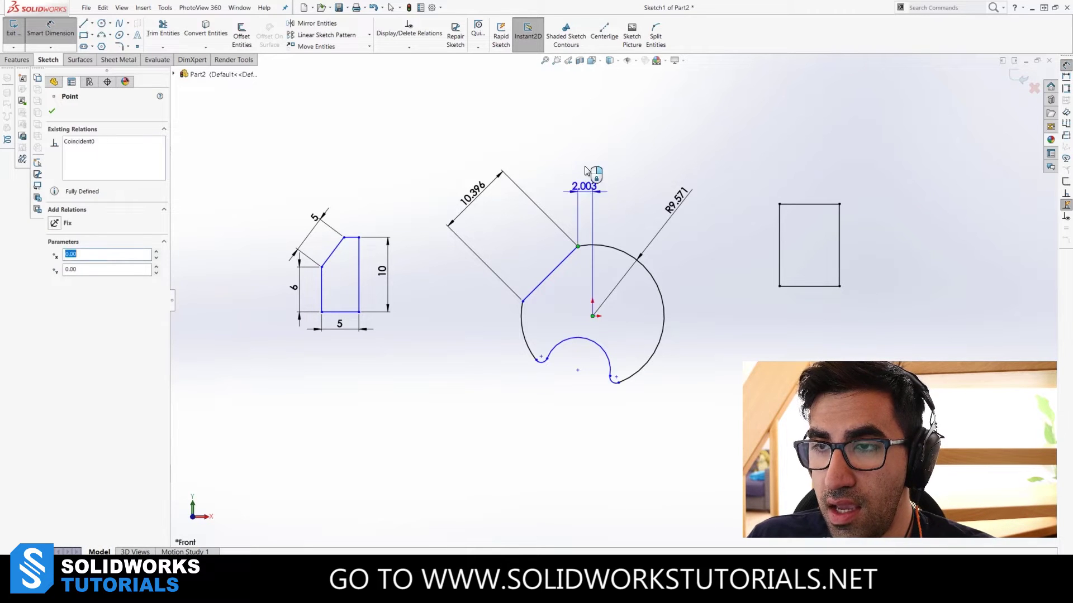
pyautogui.click(587, 162)
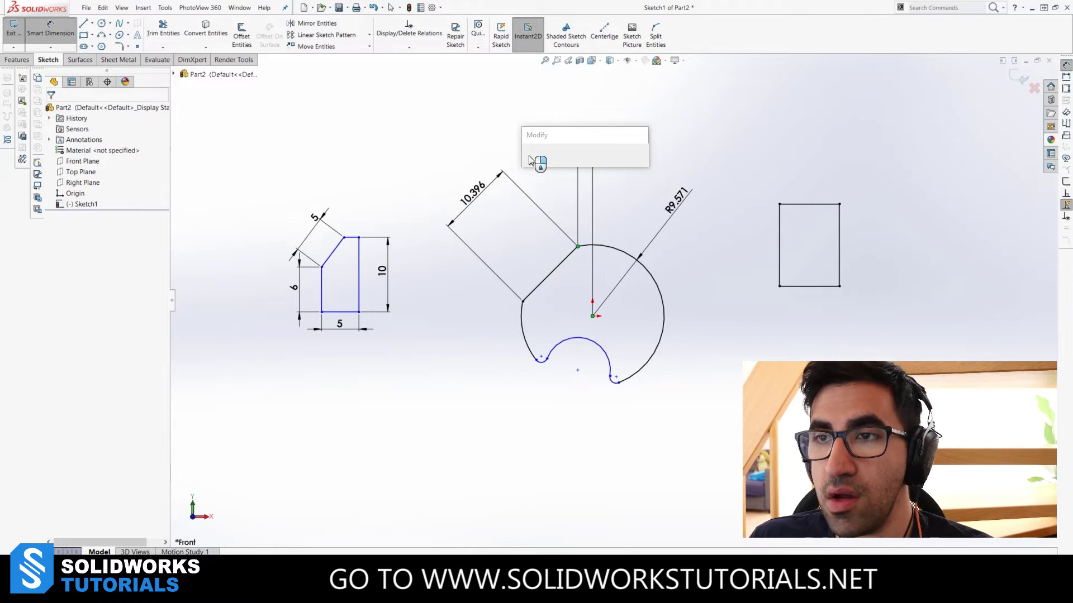
pyautogui.click(528, 161)
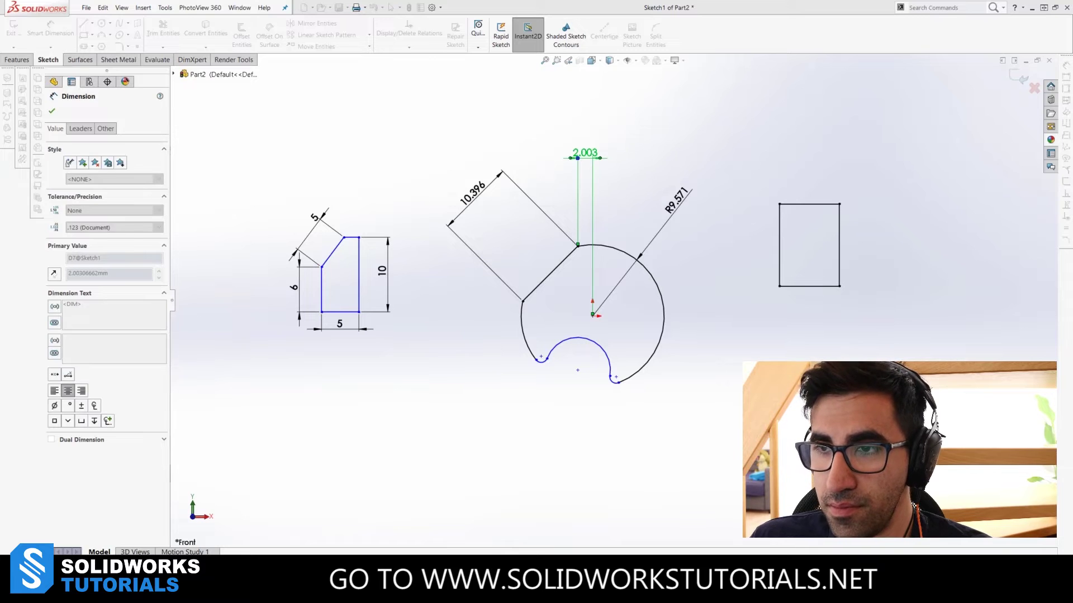
# Step: Dimension the radius of the concave arc at the bottom of the profile at its drawn size, placing it below the profile
pyautogui.click(609, 358)
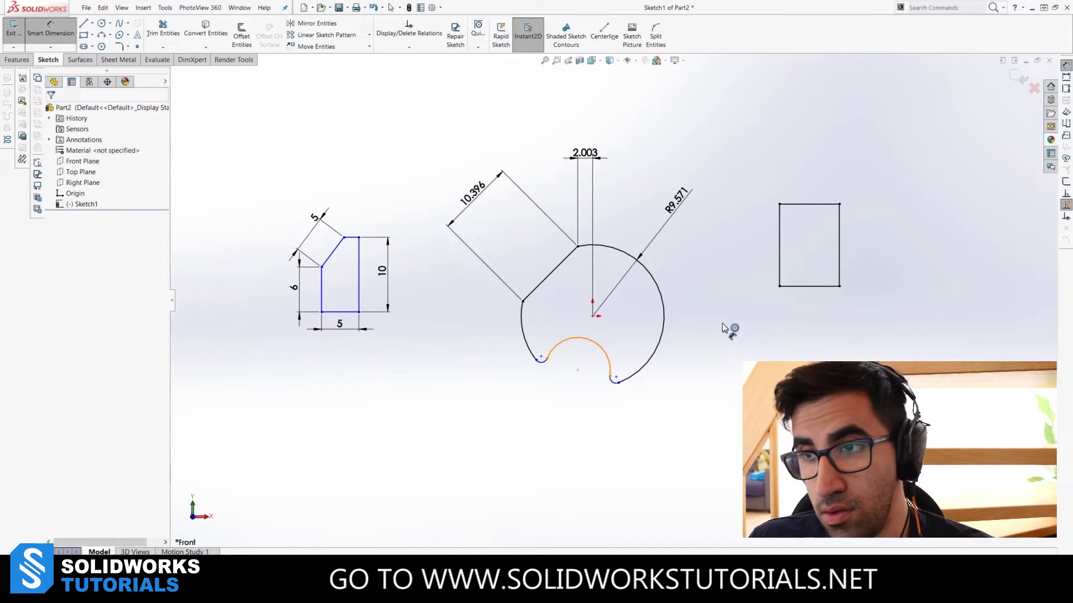
pyautogui.click(528, 430)
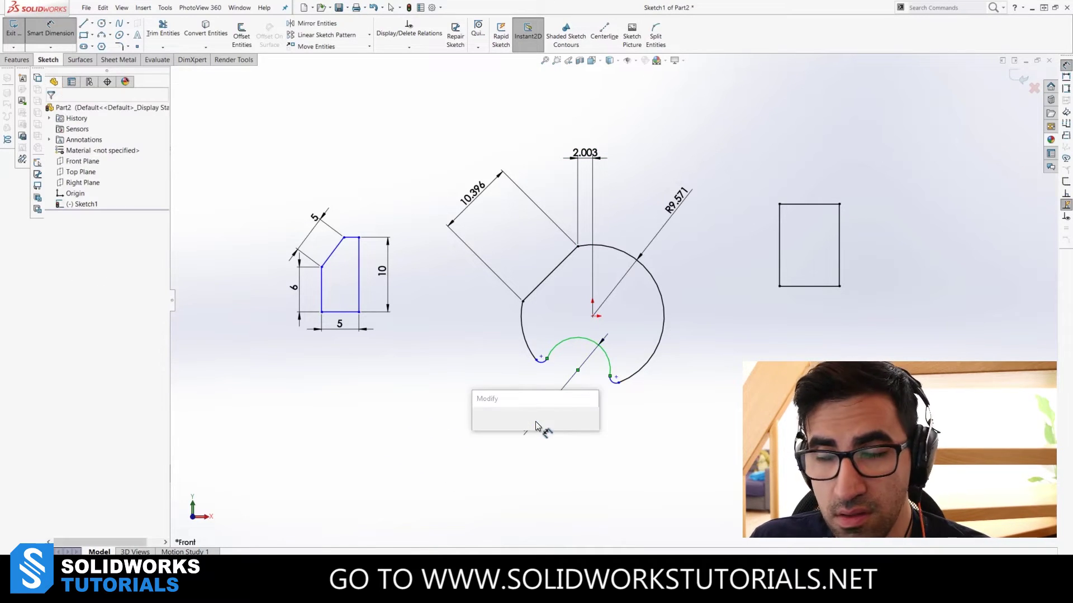
pyautogui.click(484, 421)
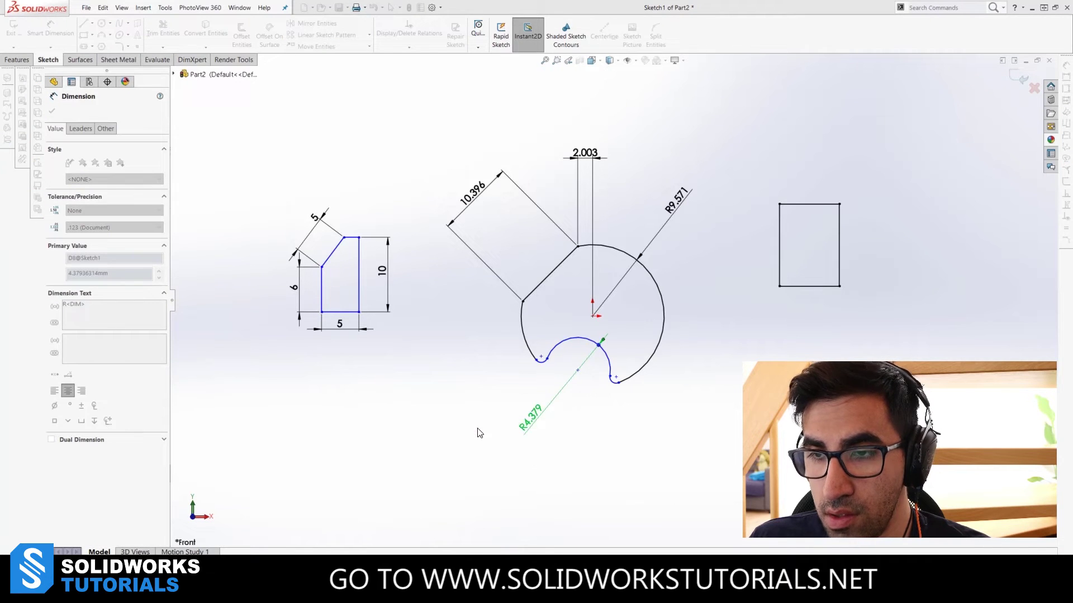
# Step: Dimension the vertical distance from the concave arc's centre to the origin as drawn, placing it to the right of the profile
pyautogui.click(578, 371)
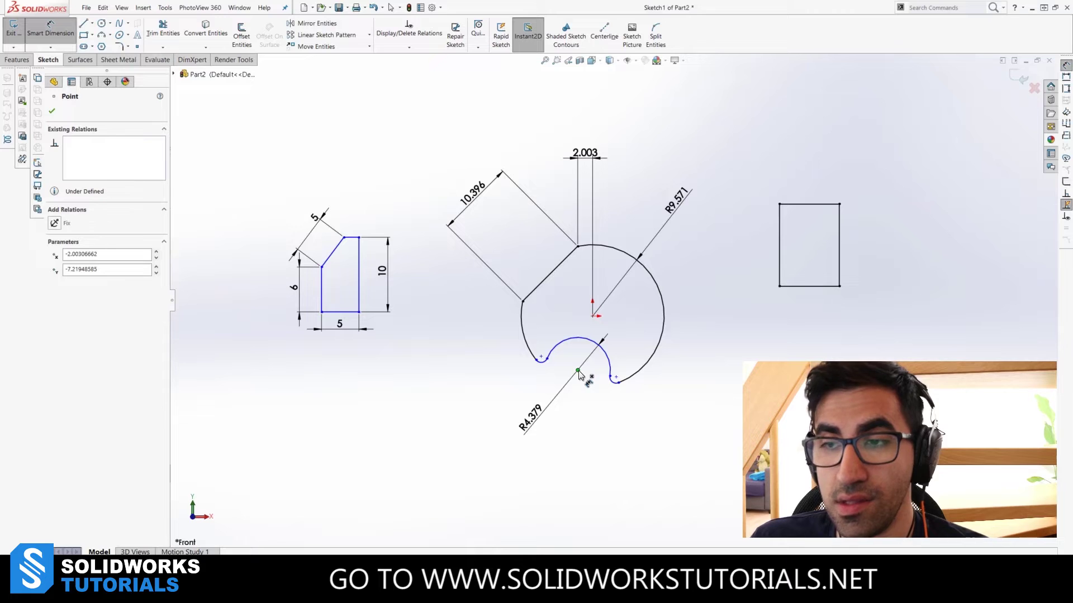
pyautogui.click(593, 316)
pyautogui.click(733, 344)
pyautogui.click(732, 344)
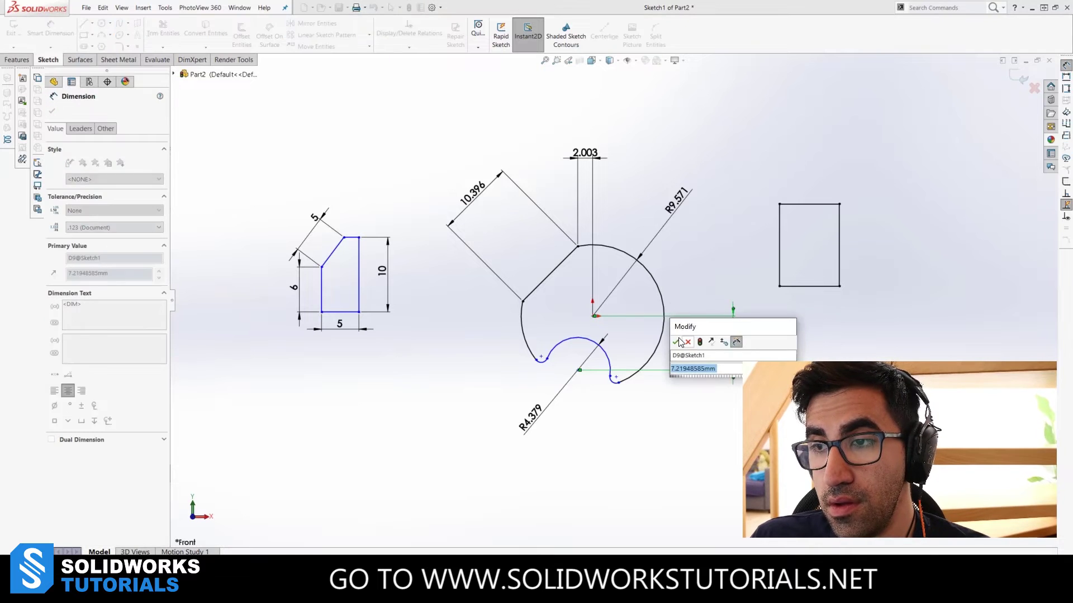
pyautogui.click(687, 343)
pyautogui.click(633, 439)
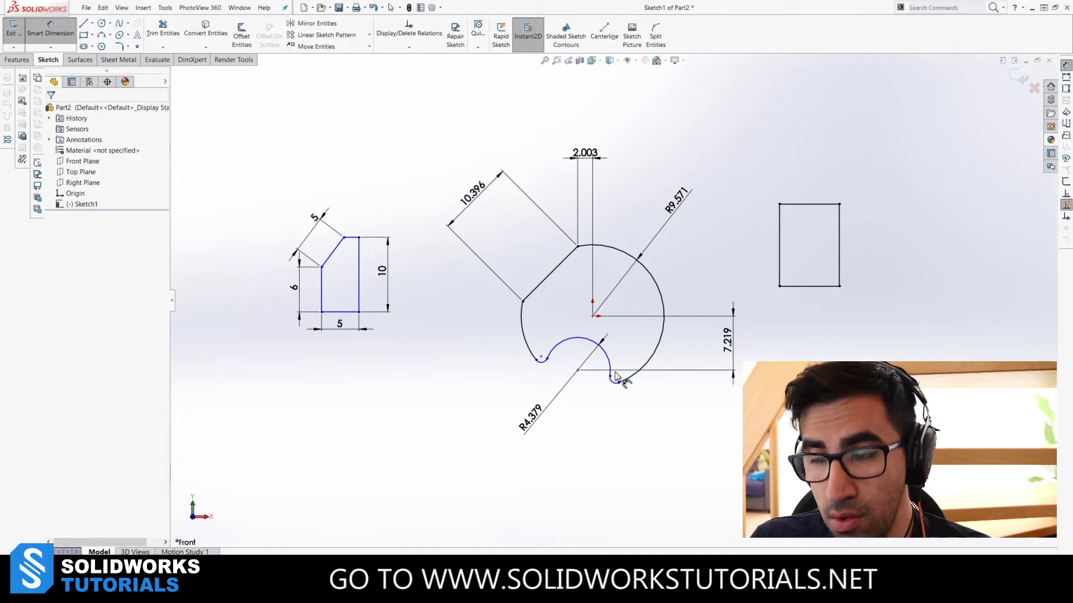
# Step: Move the concave arc's right endpoint slightly upward to test which part of the profile is still free
pyautogui.click(582, 338)
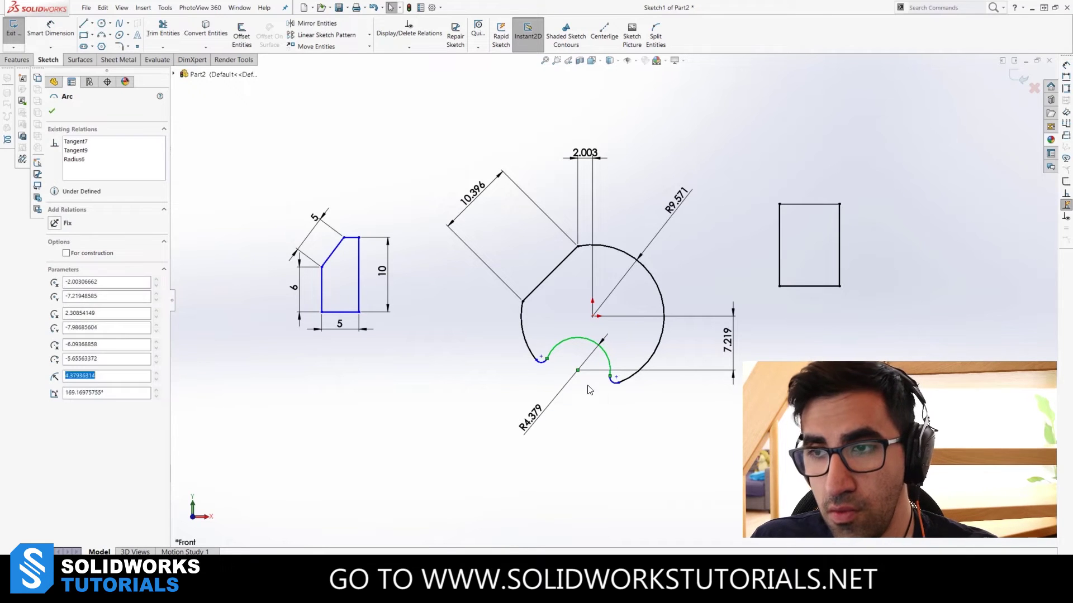
pyautogui.press('Escape')
pyautogui.moveTo(610, 378); pyautogui.dragTo(608, 364)
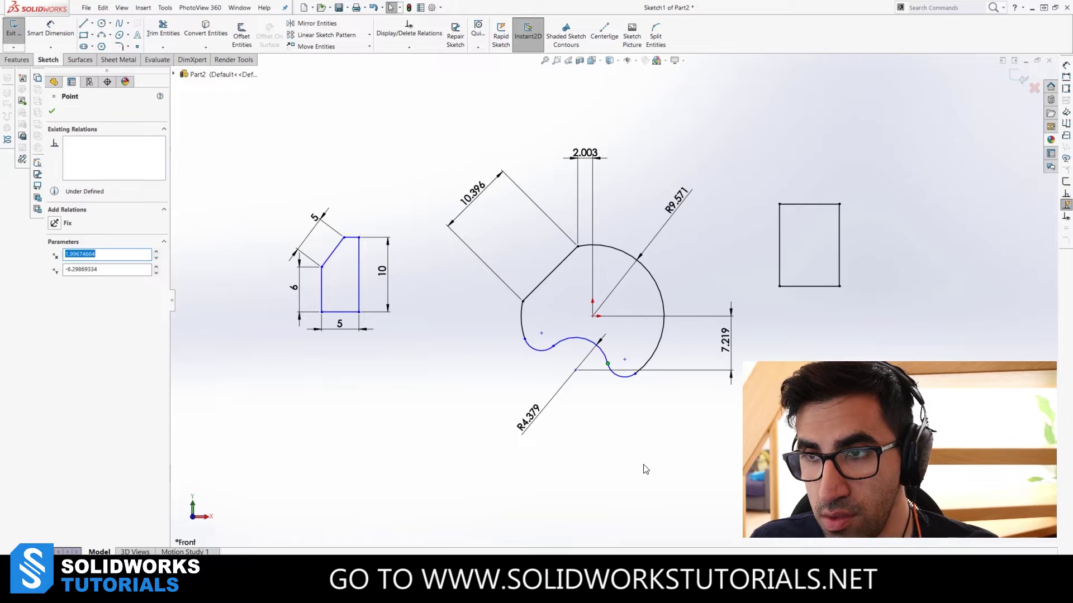
pyautogui.press('Escape')
# Step: Dimension the horizontal distance between the concave arc's right endpoint and the origin as drawn, placing it below the profile
pyautogui.press('d')
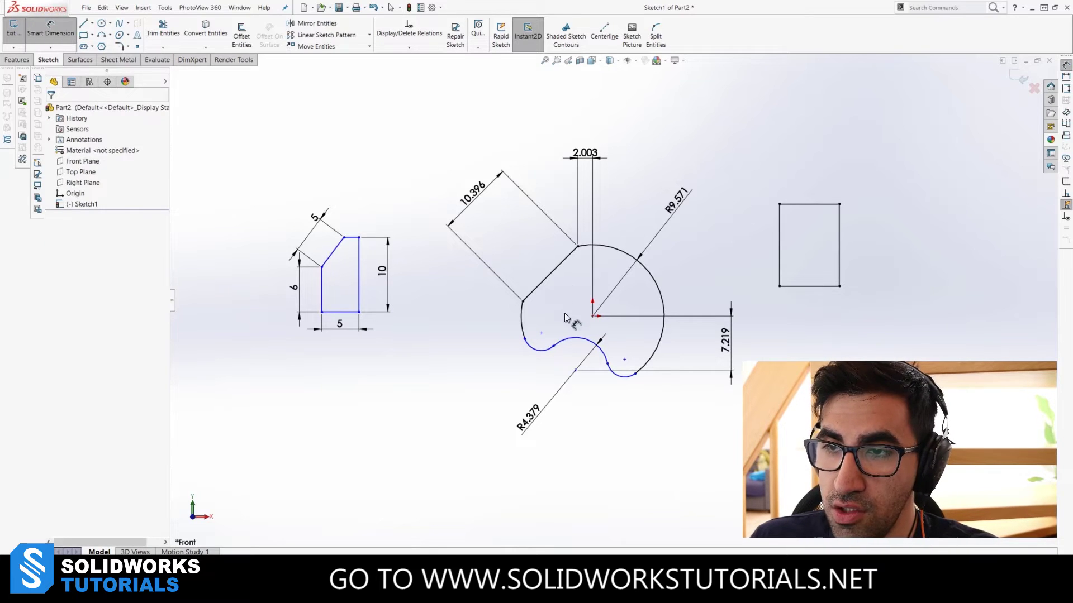
pyautogui.click(607, 364)
pyautogui.click(592, 316)
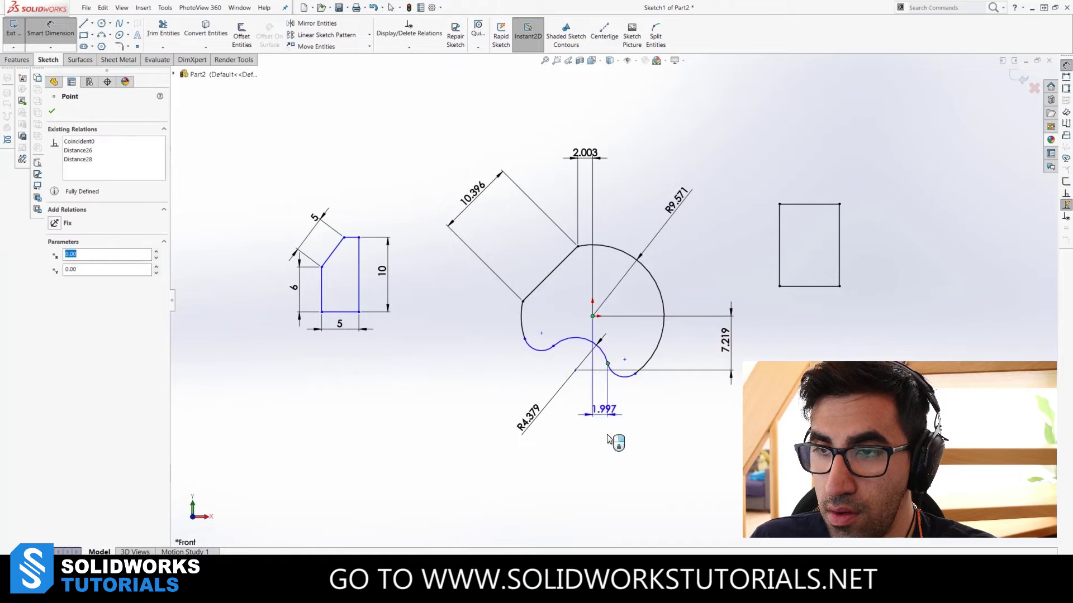
pyautogui.click(610, 447)
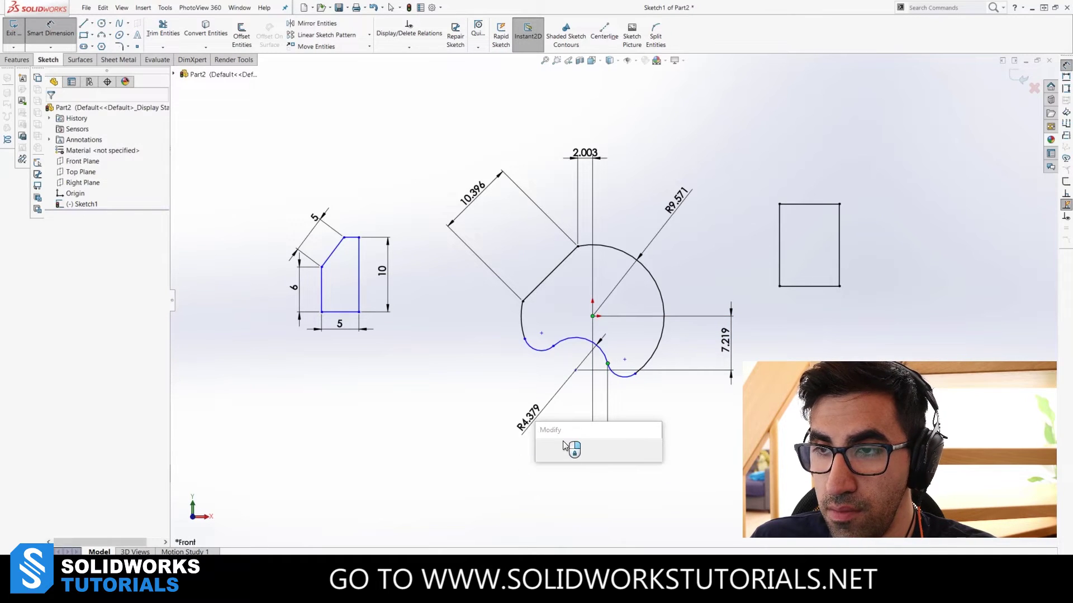
pyautogui.press('Return')
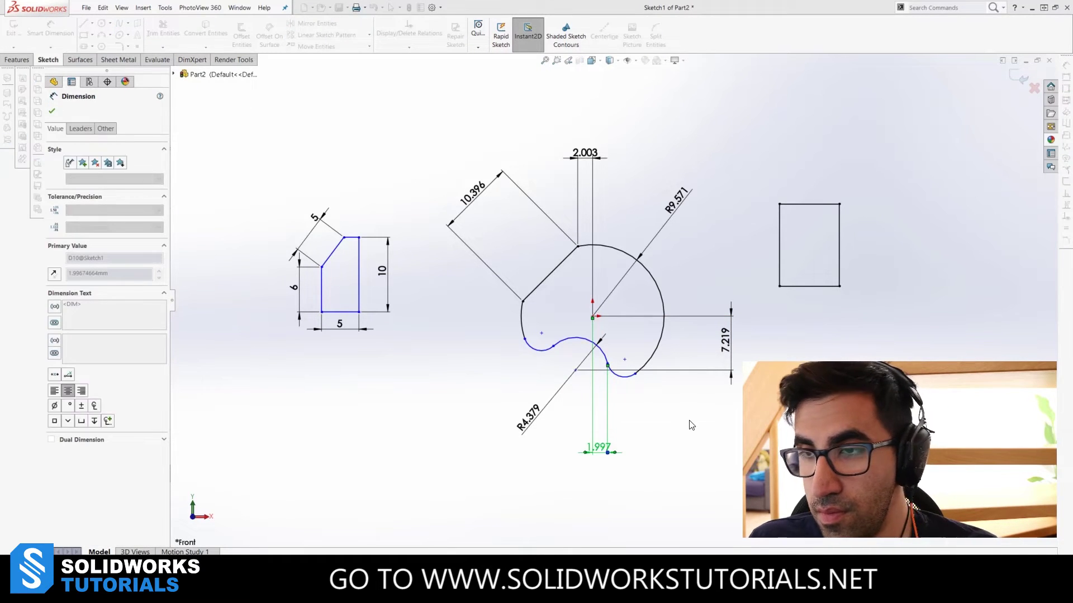
pyautogui.click(670, 420)
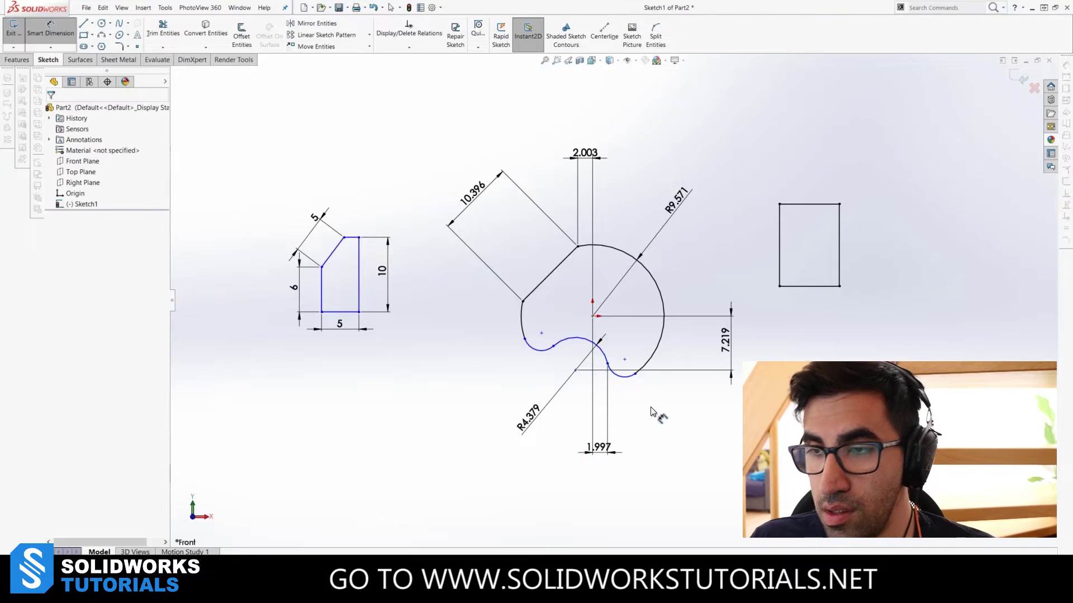
# Step: Dimension the radius of the small bottom-right arc at its drawn size, placing it below the profile, and end dimensioning
pyautogui.click(632, 381)
pyautogui.click(653, 483)
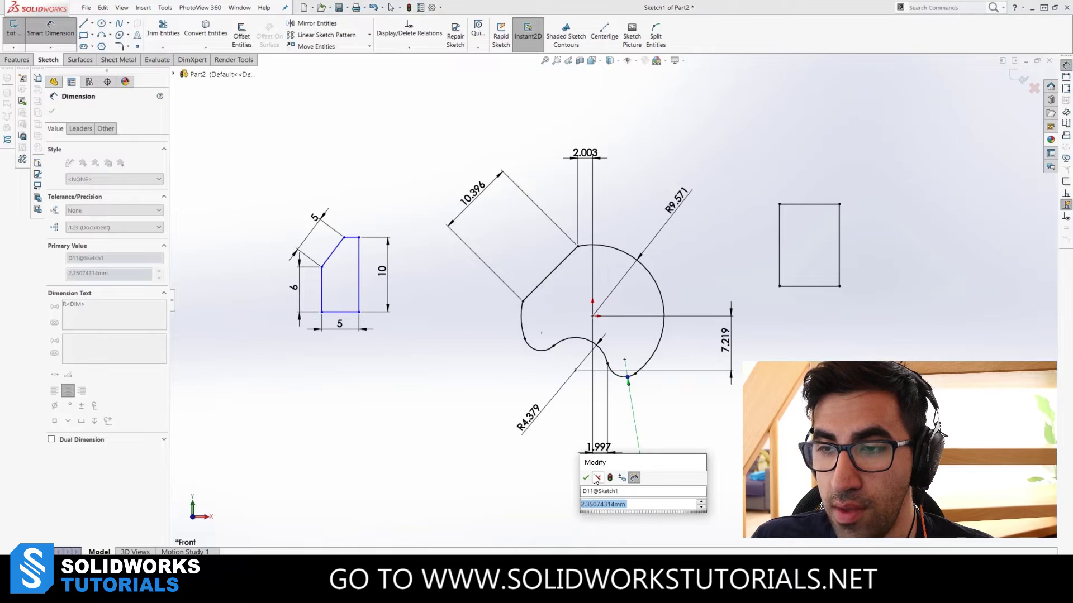
pyautogui.press('Return')
pyautogui.press('Escape')
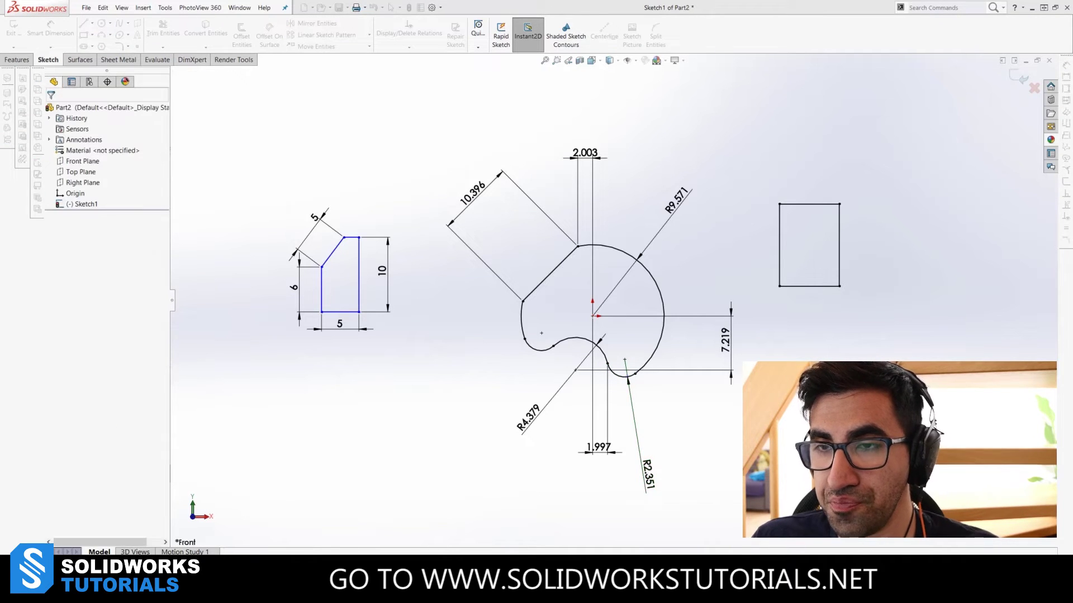
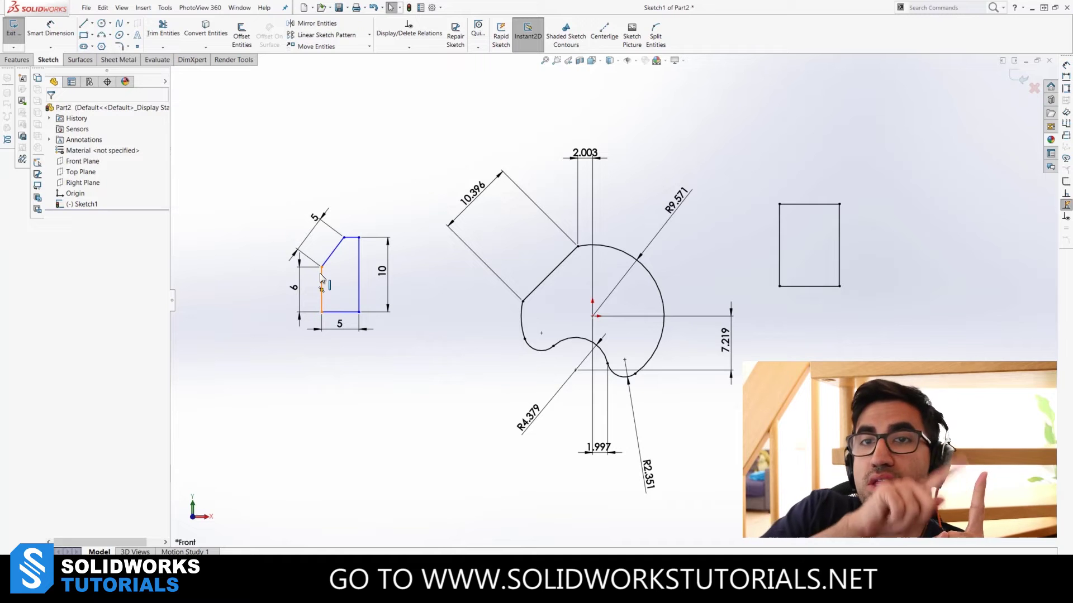
# Step: Try adding a Vertical relation to the sloped line of the five-sided shape and delete that relation again
pyautogui.click(336, 249)
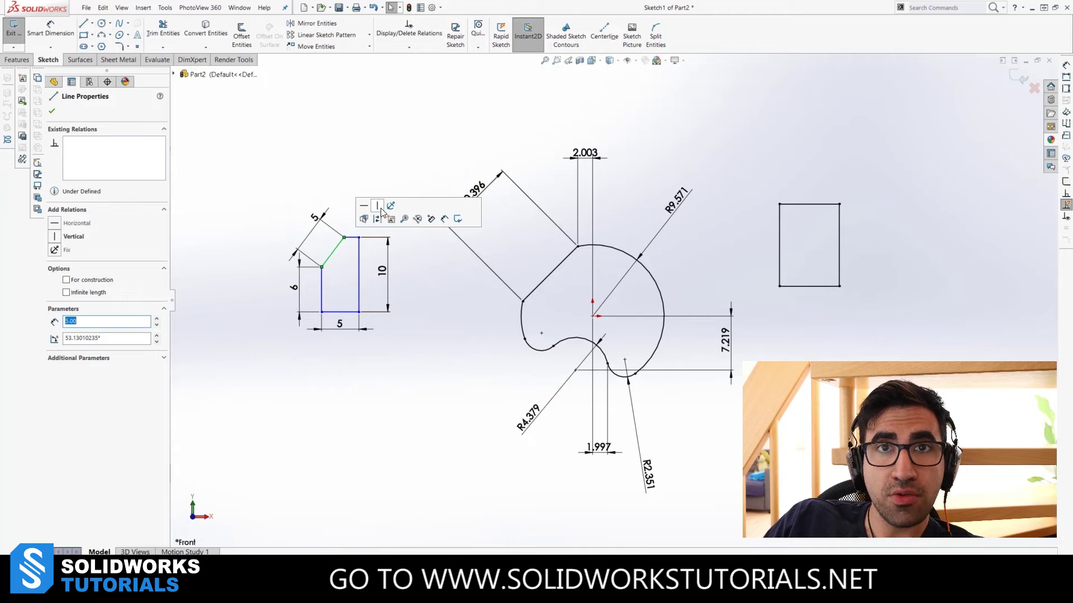
pyautogui.click(56, 239)
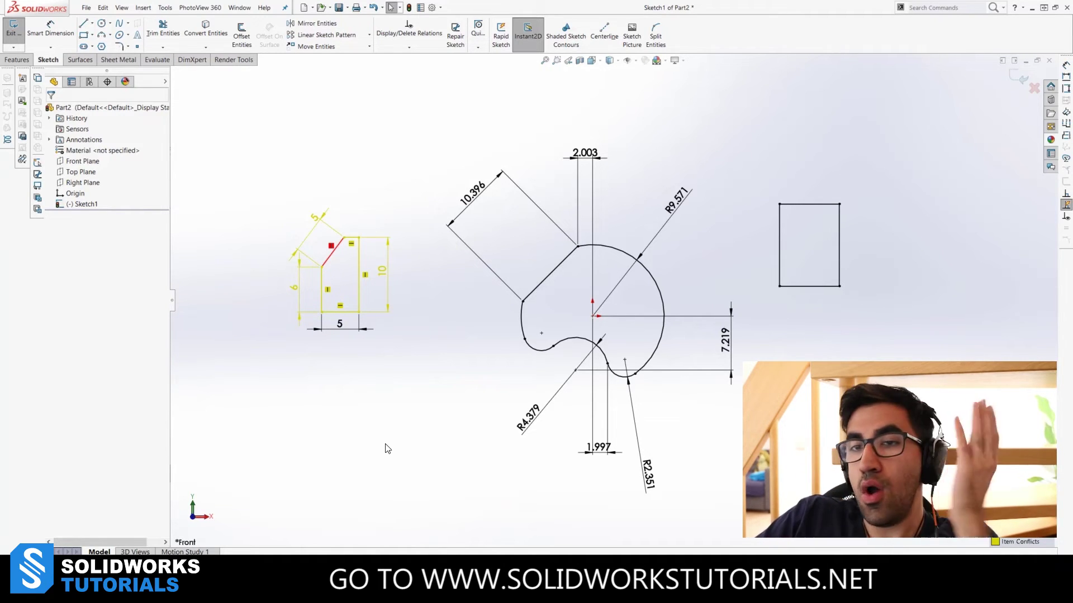
pyautogui.click(339, 247)
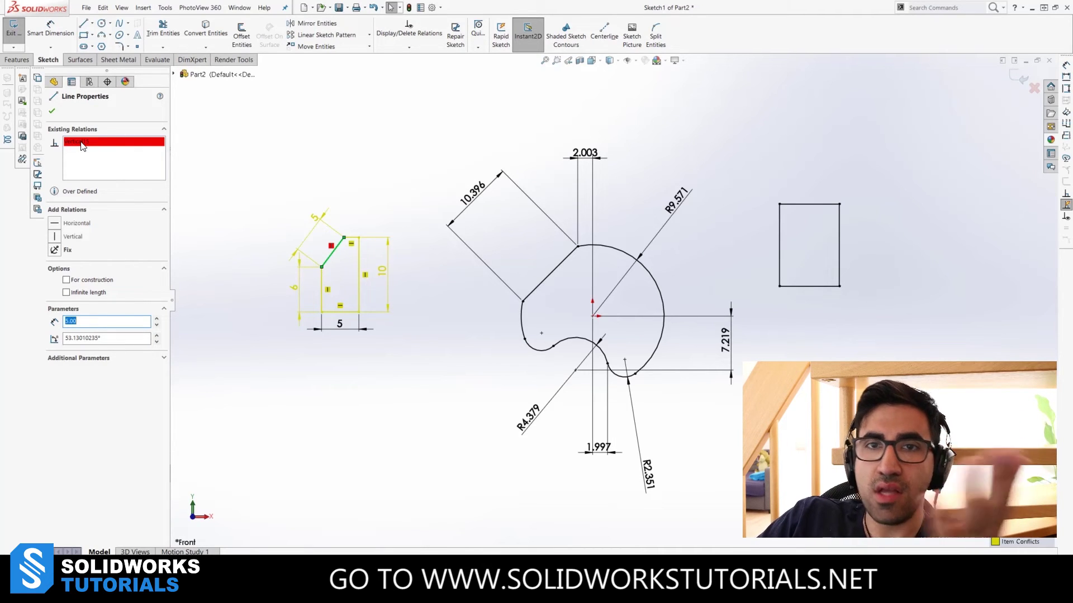
pyautogui.click(81, 144)
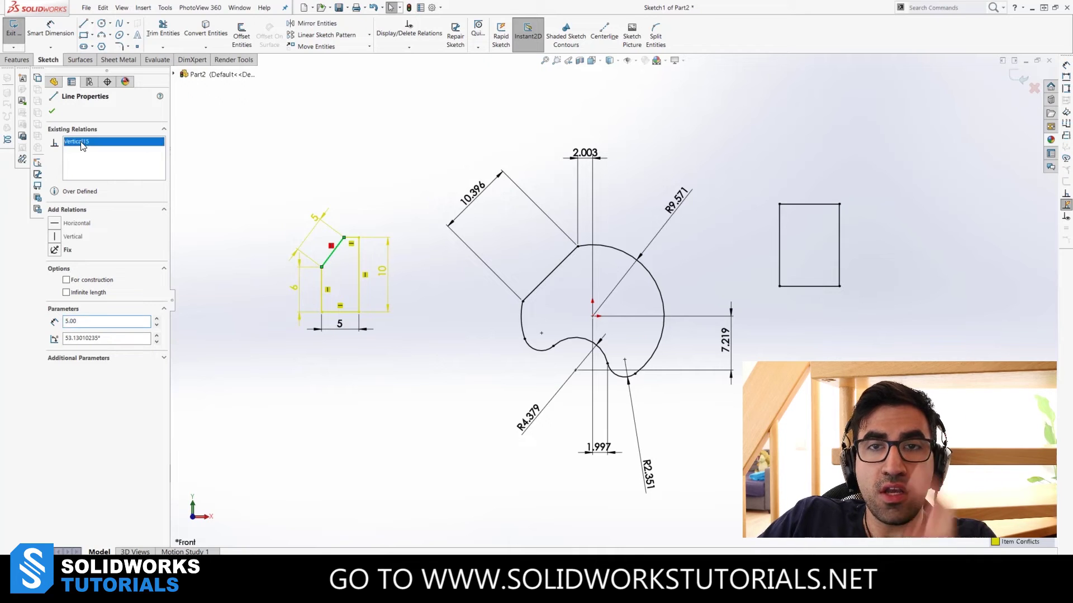
pyautogui.press('Delete')
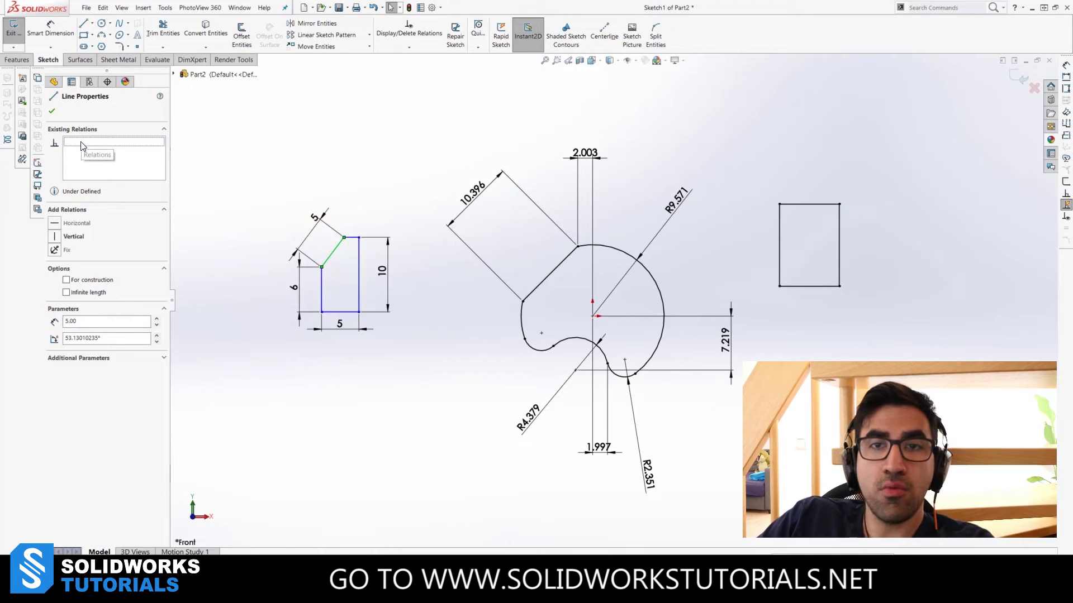
pyautogui.click(329, 110)
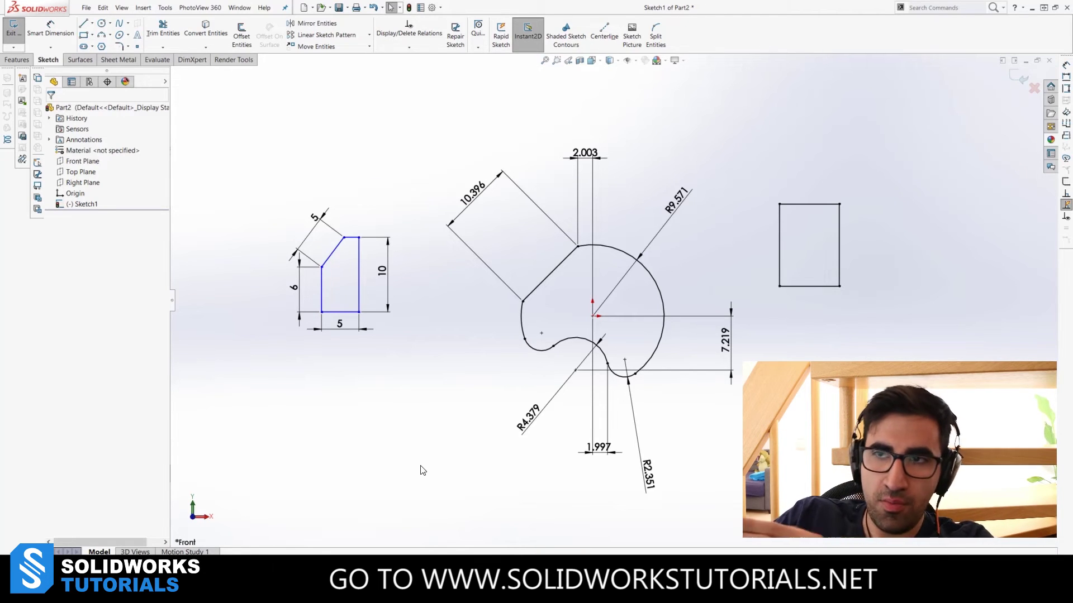
# Step: Delete all four dimensions of the five-sided shape on the left
pyautogui.press('z')
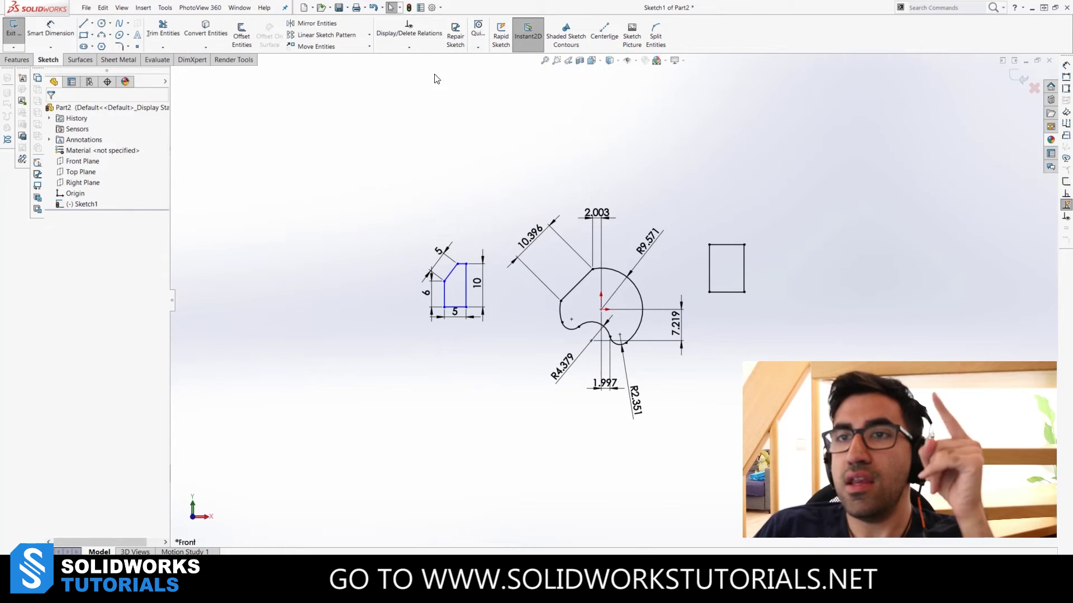
pyautogui.scroll(-2, 686, 302)
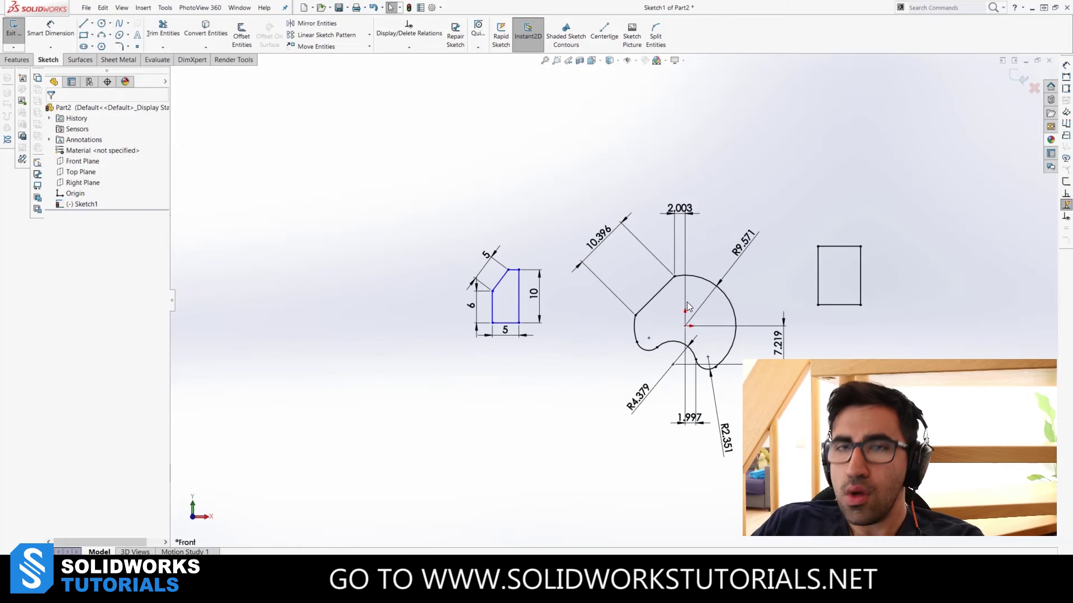
pyautogui.moveTo(562, 233); pyautogui.dragTo(535, 392)
pyautogui.press('Delete')
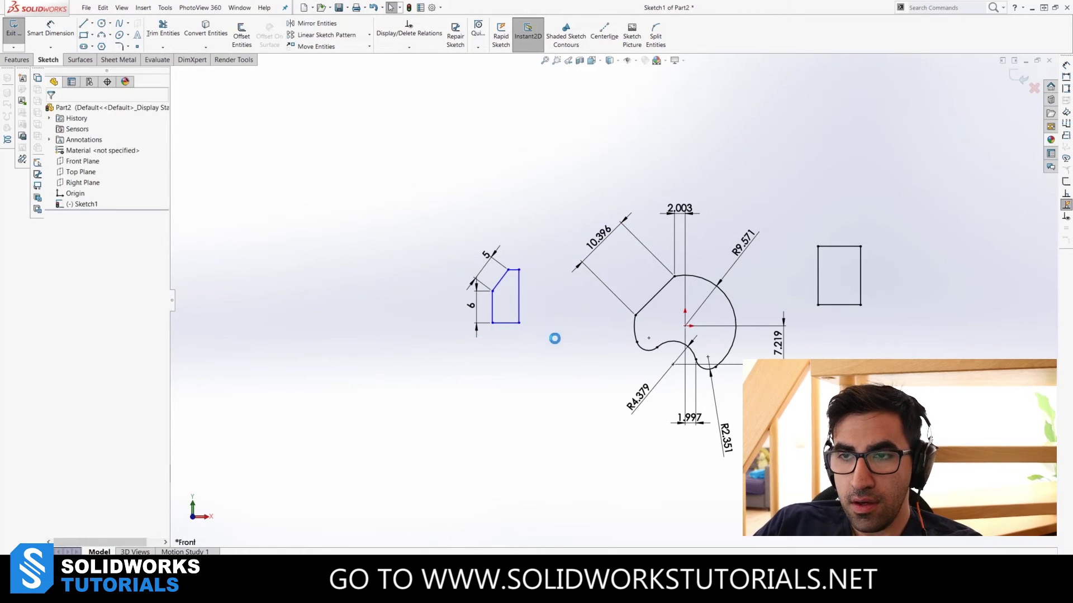
pyautogui.moveTo(483, 221); pyautogui.dragTo(452, 344)
pyautogui.press('Delete')
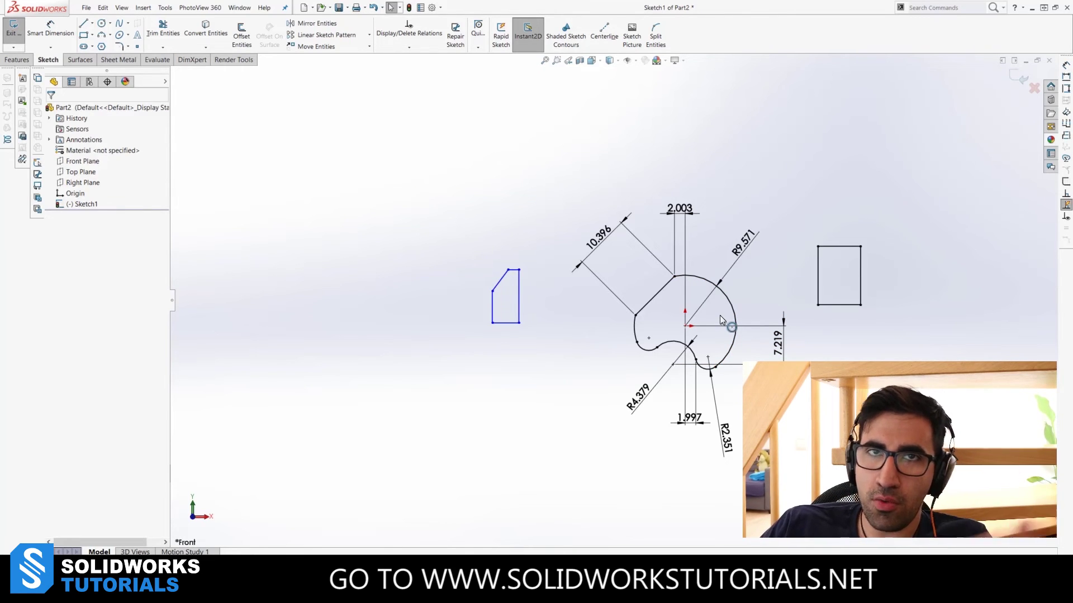
# Step: Apply Fully Define Sketch to all entities in the sketch with both relations and dimensions enabled
pyautogui.click(417, 50)
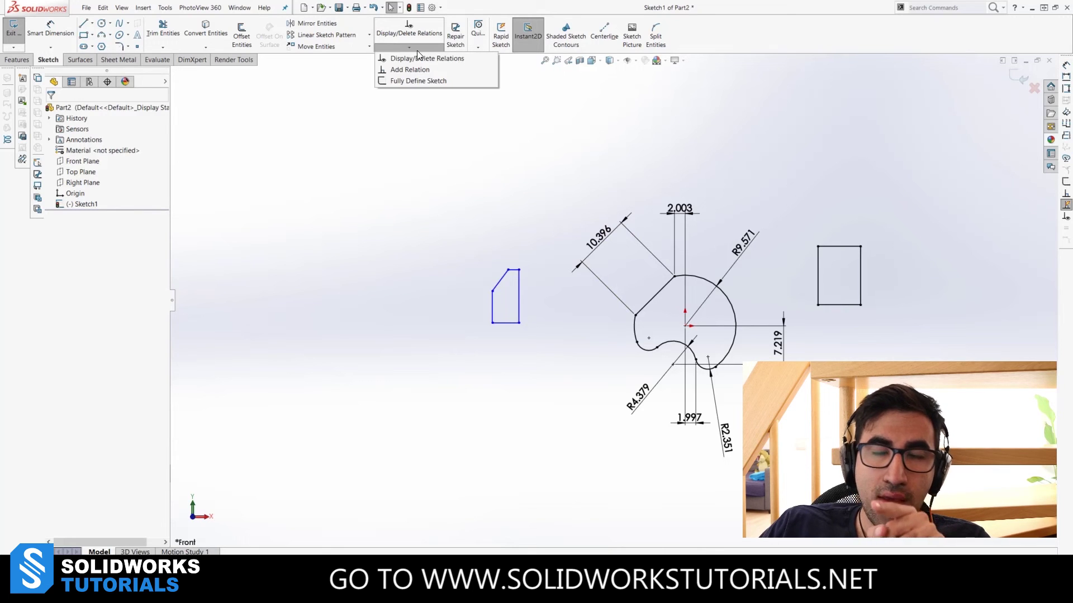
pyautogui.click(417, 81)
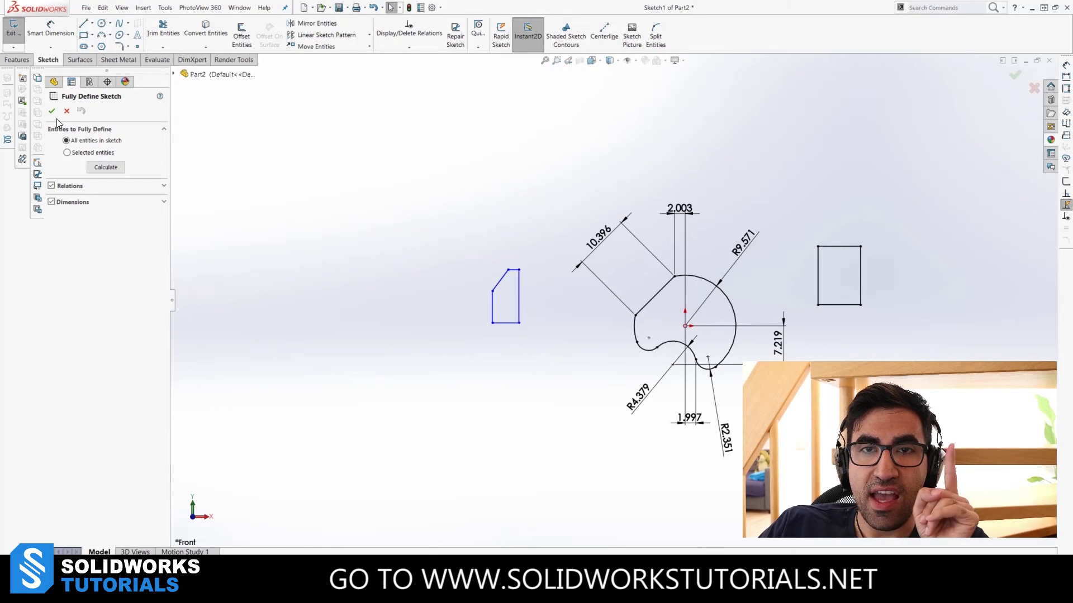
pyautogui.click(50, 113)
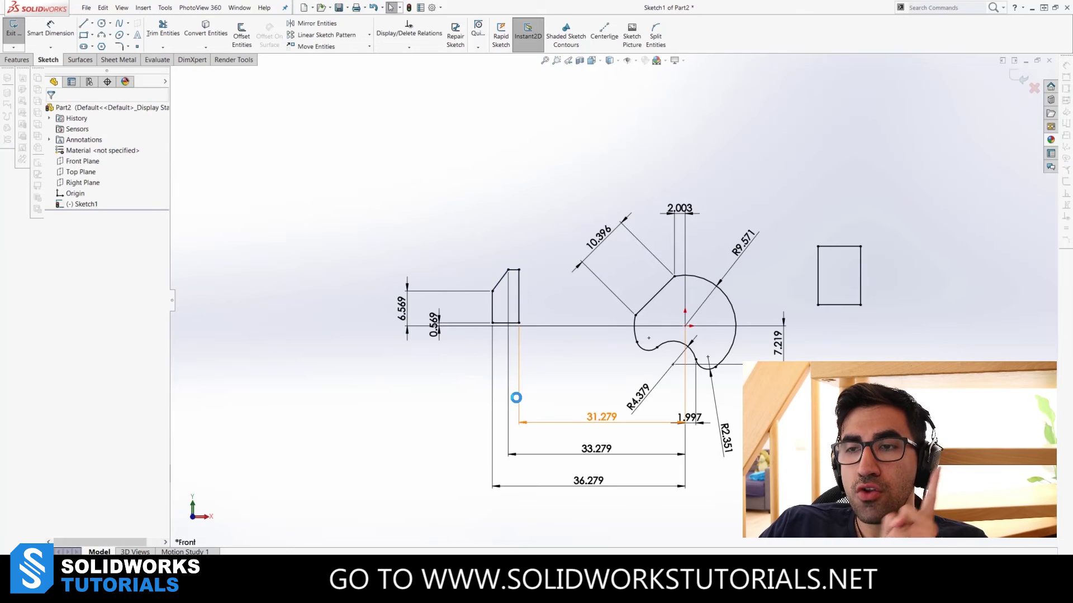